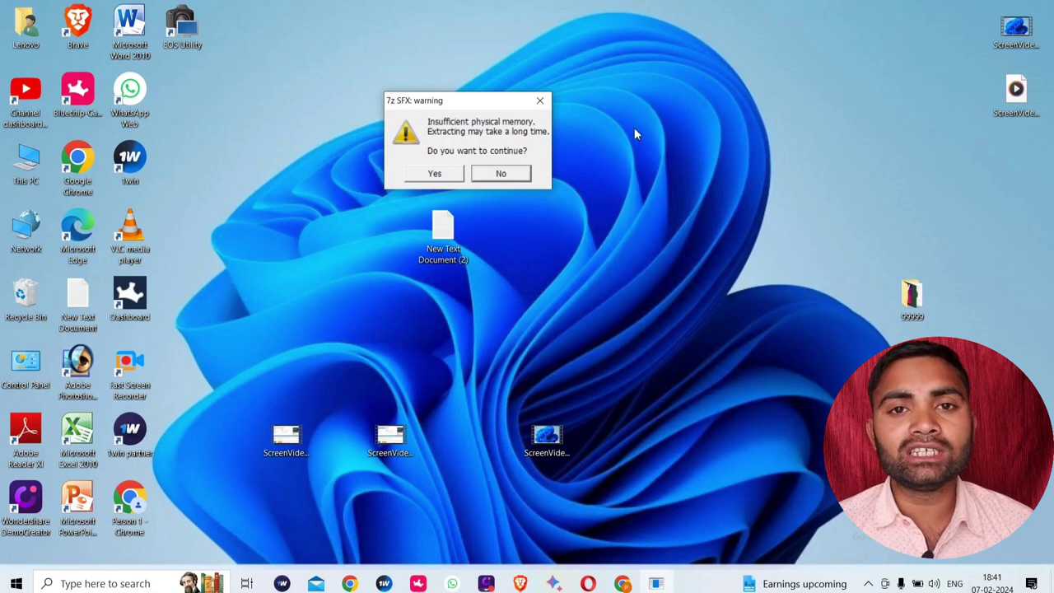
# Step: Continue the extraction past the insufficient physical memory warning and refresh the desktop several times
pyautogui.click(437, 174)
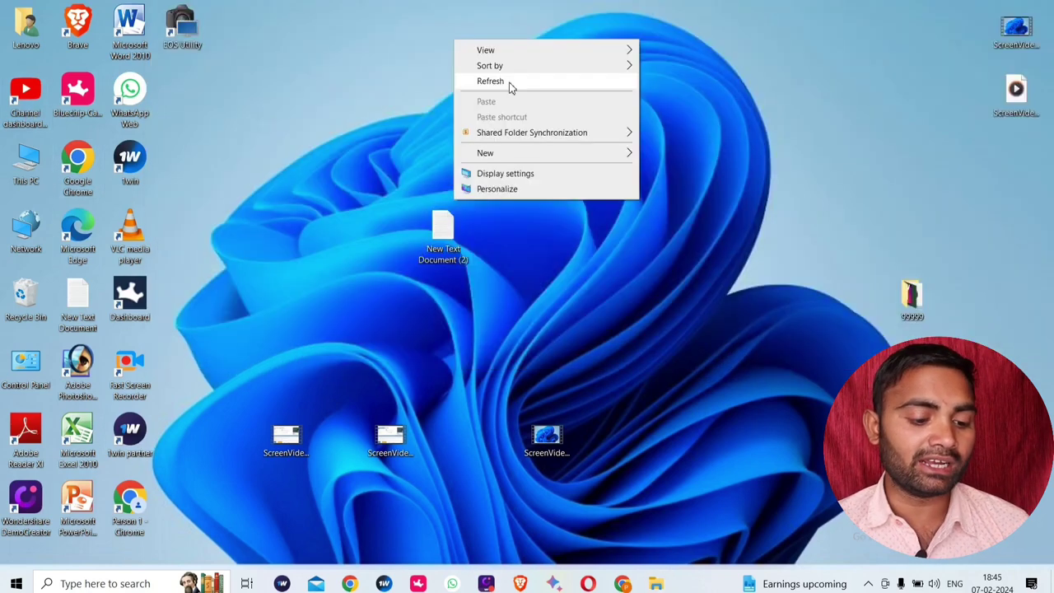
pyautogui.click(510, 87)
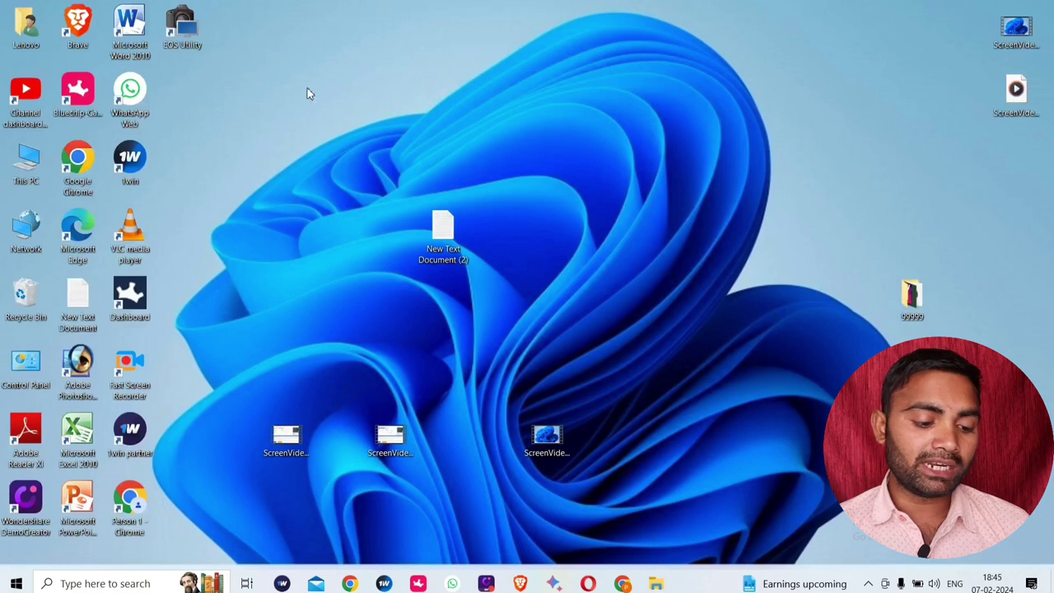
pyautogui.rightClick(356, 85)
pyautogui.click(403, 129)
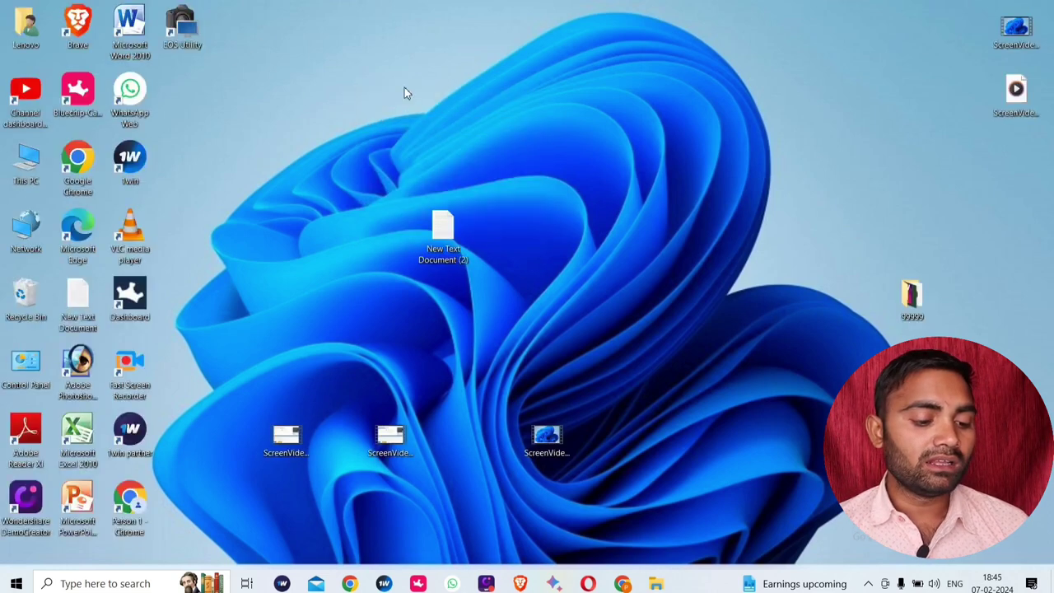
pyautogui.rightClick(404, 92)
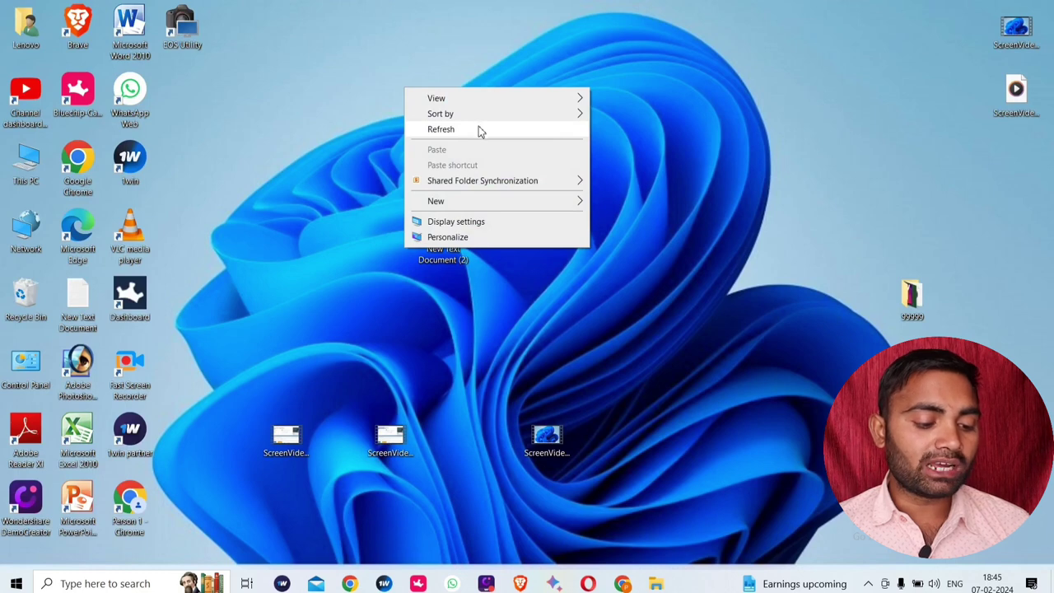
pyautogui.click(480, 130)
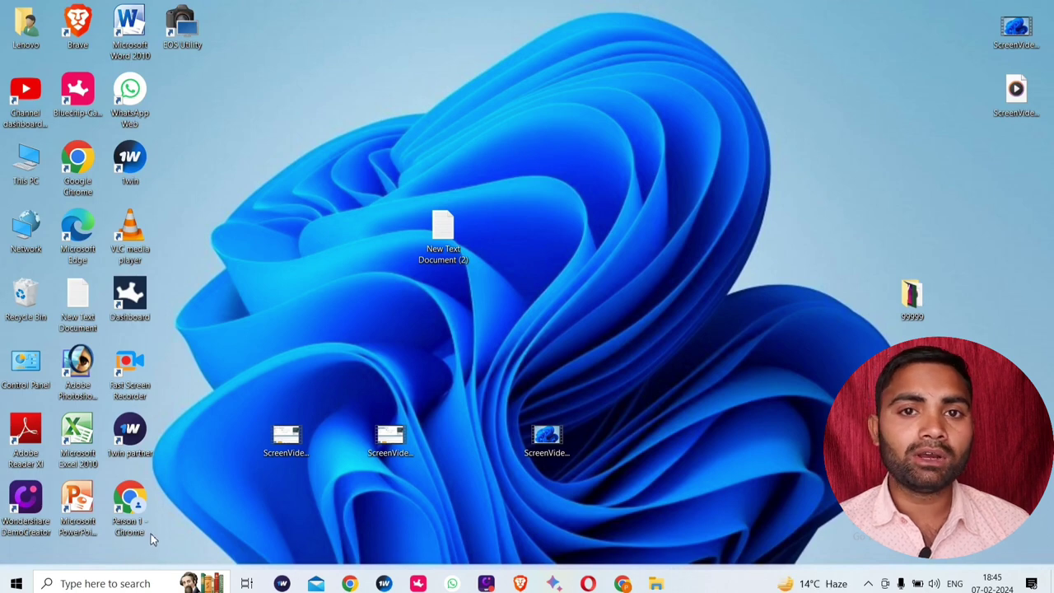
# Step: Replace the previous Run command with temp, run it, and grant permanent access to the Windows Temp folder
pyautogui.press('super+r')
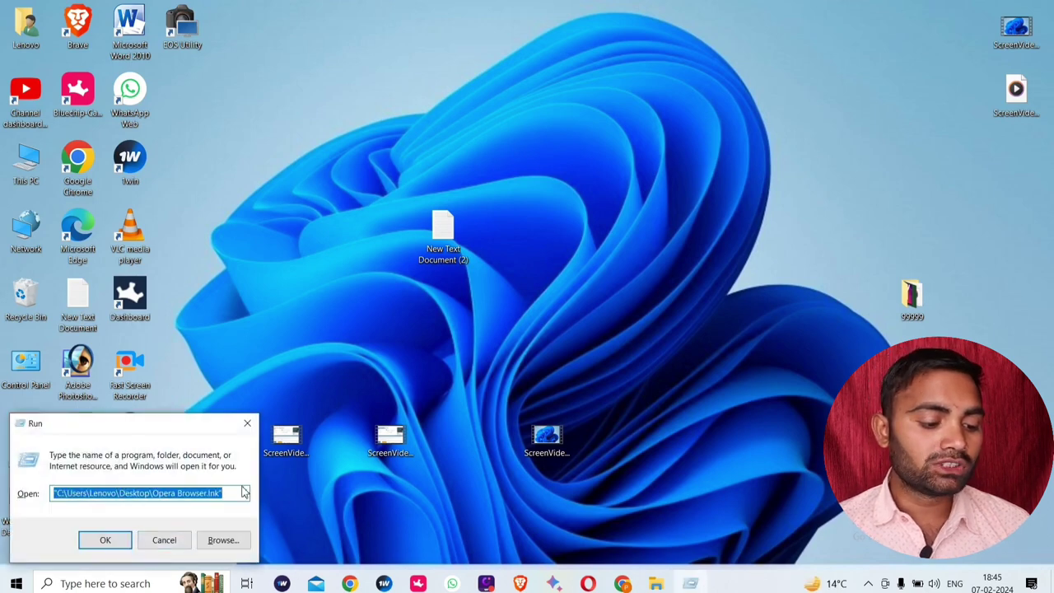
pyautogui.click(239, 492)
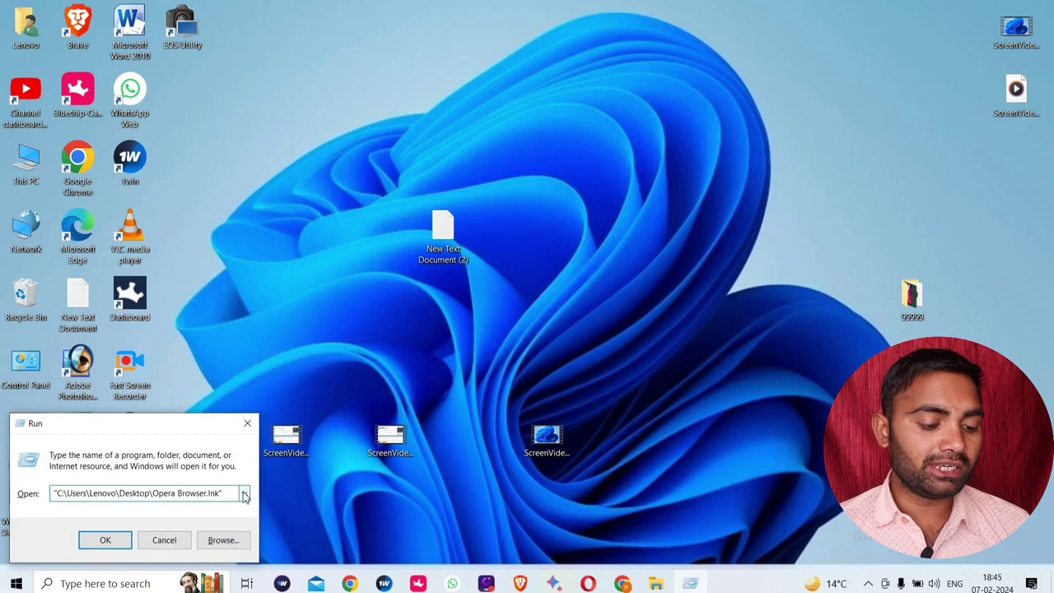
pyautogui.press('BackSpace')
pyautogui.press('BackSpace')
pyautogui.press('BackSpace')
pyautogui.press('BackSpace')
pyautogui.press('BackSpace')
pyautogui.press('BackSpace')
pyautogui.press('BackSpace')
pyautogui.press('BackSpace')
pyautogui.press('BackSpace')
pyautogui.press('BackSpace')
pyautogui.press('BackSpace')
pyautogui.press('BackSpace')
pyautogui.press('BackSpace')
pyautogui.press('BackSpace')
pyautogui.press('BackSpace')
pyautogui.press('BackSpace')
pyautogui.press('BackSpace')
pyautogui.press('BackSpace')
pyautogui.press('BackSpace')
pyautogui.press('BackSpace')
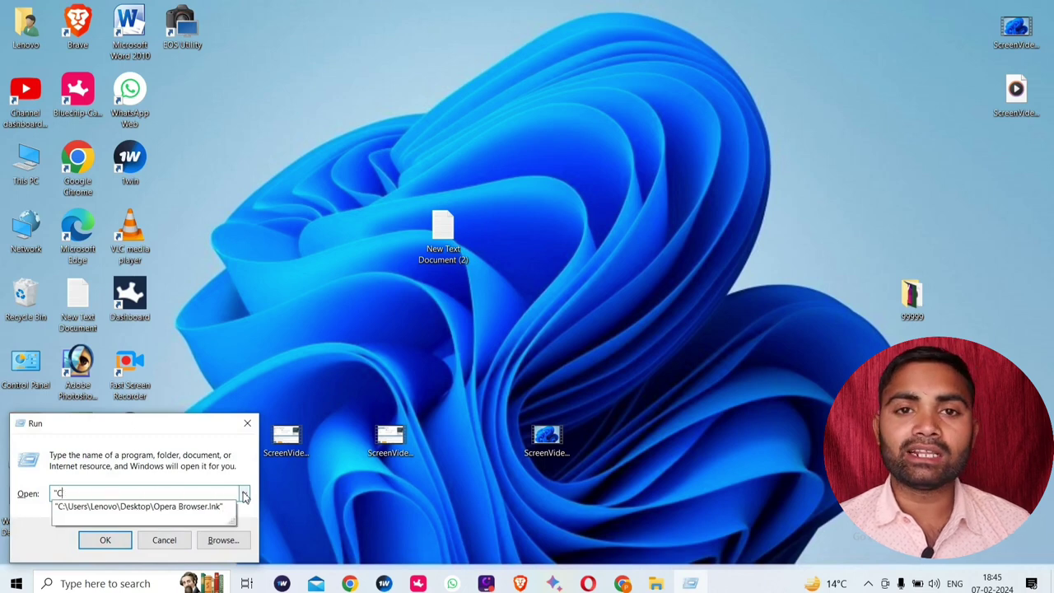
pyautogui.press('BackSpace')
pyautogui.press('BackSpace')
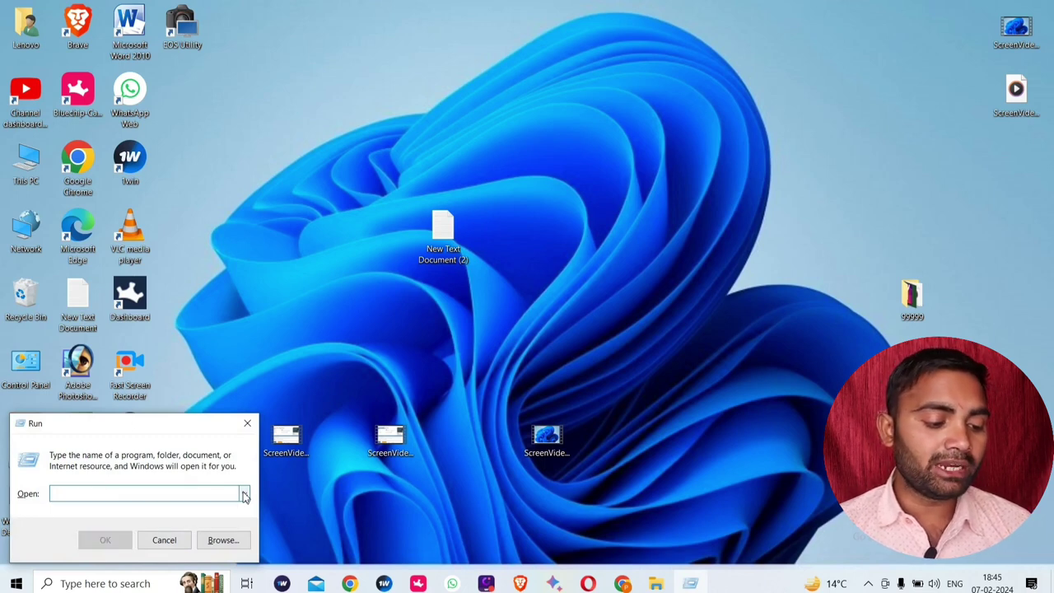
pyautogui.write('temp')
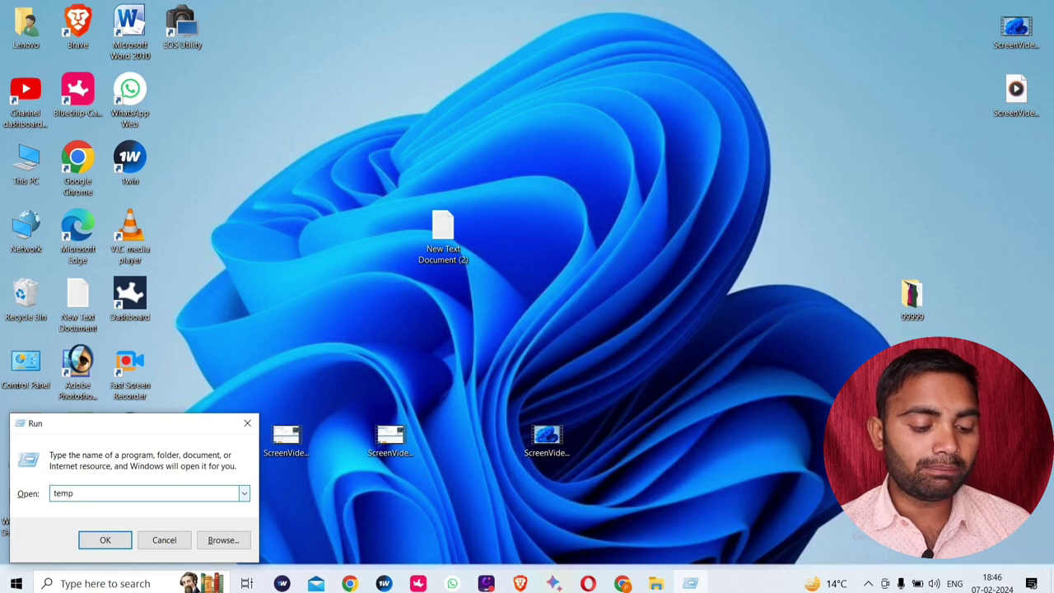
pyautogui.click(107, 542)
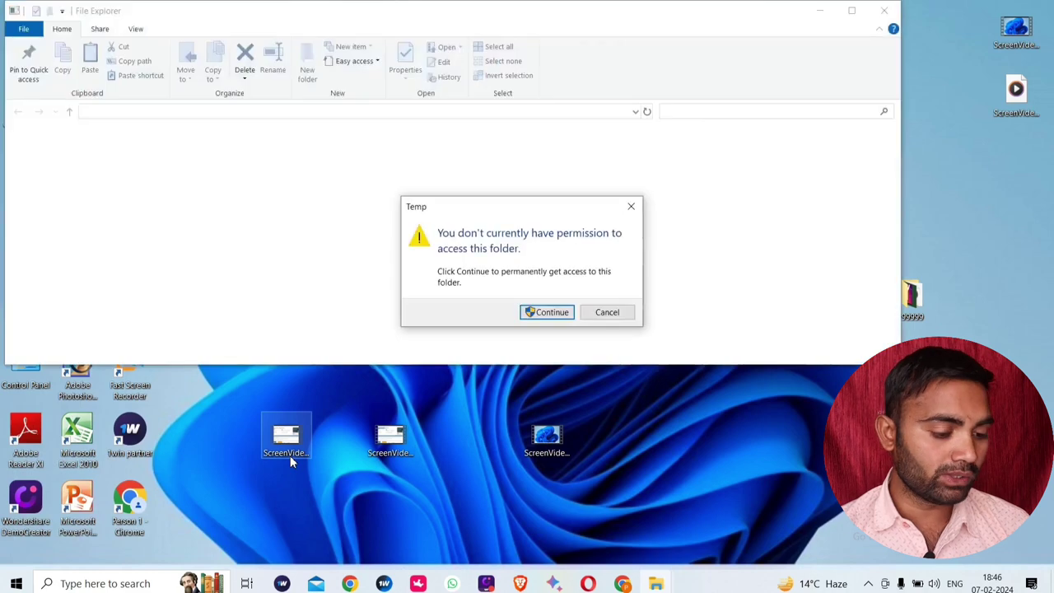
pyautogui.click(553, 315)
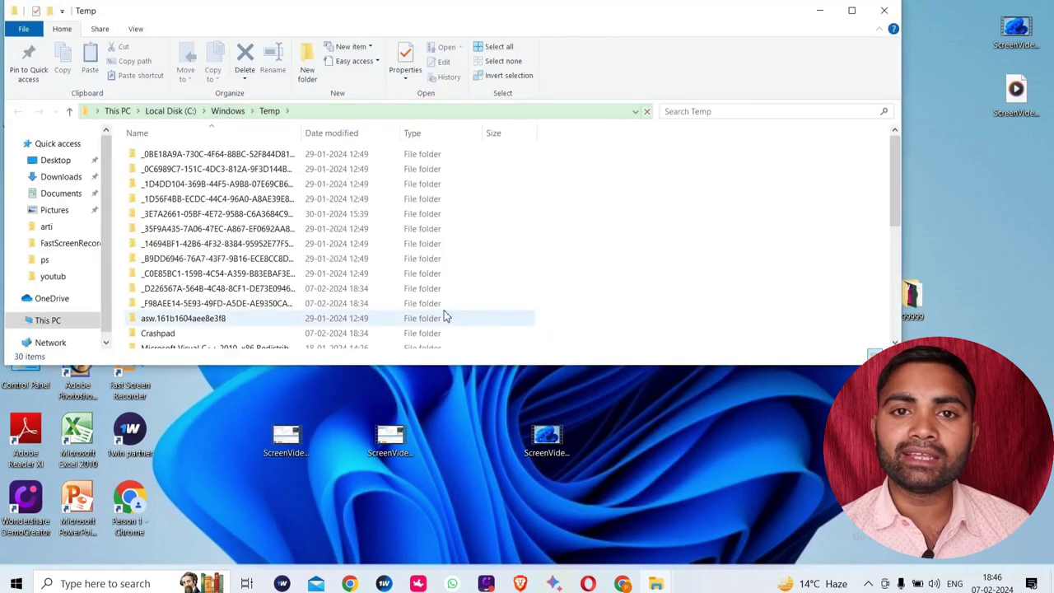
# Step: Delete all items in the Windows Temp folder, granting administrator permission and skipping the files that are in use
pyautogui.hotkey('ctrl', 'a')
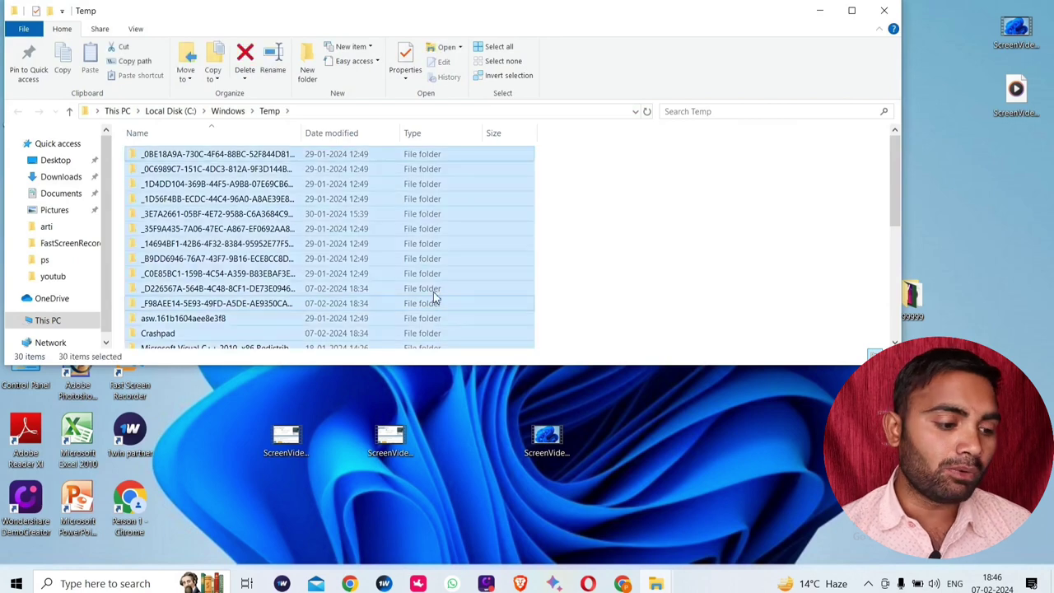
pyautogui.rightClick(415, 237)
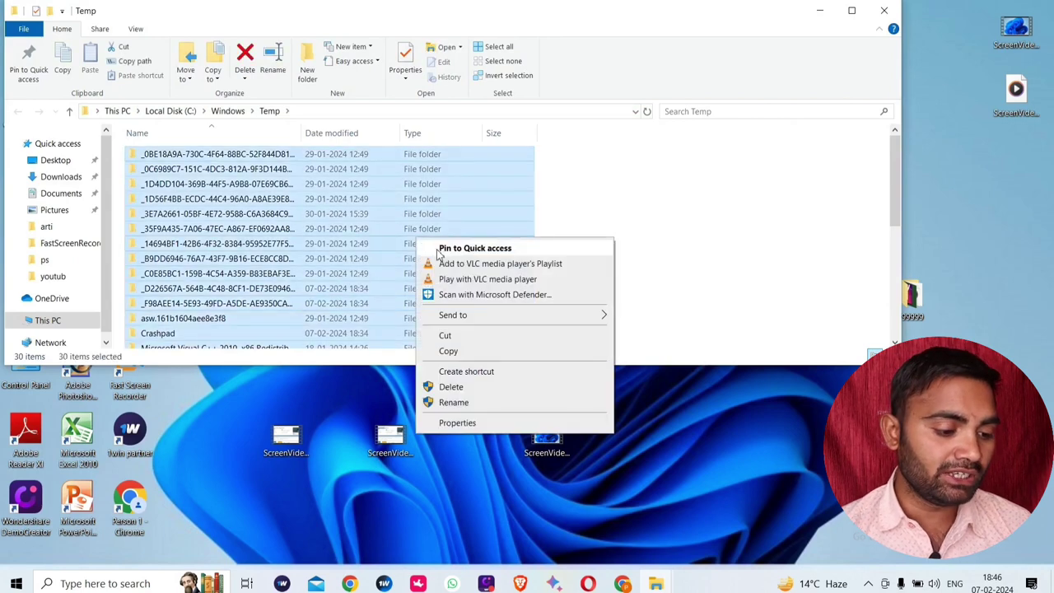
pyautogui.click(468, 389)
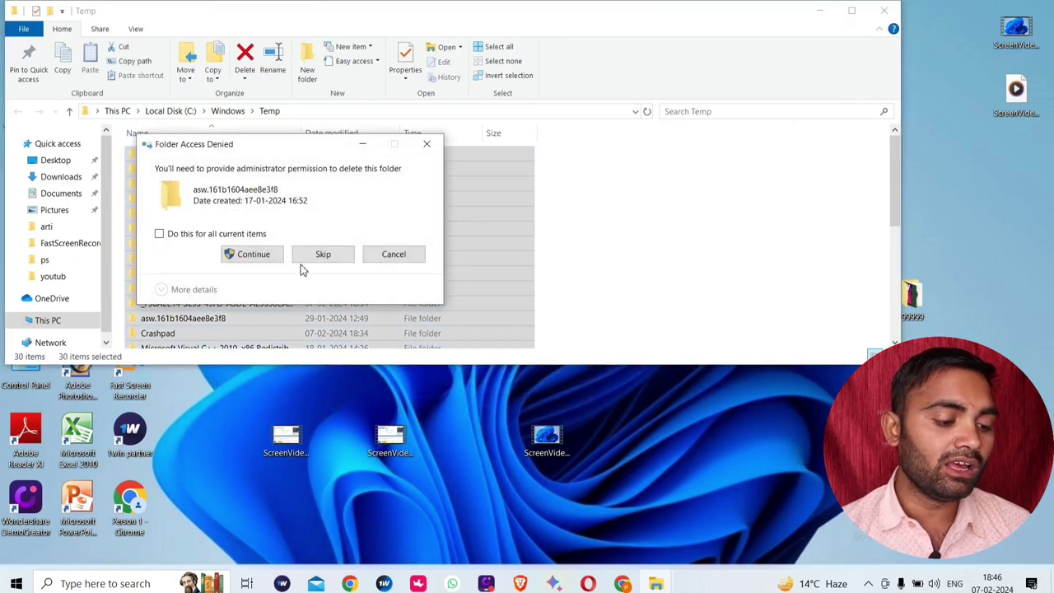
pyautogui.click(278, 261)
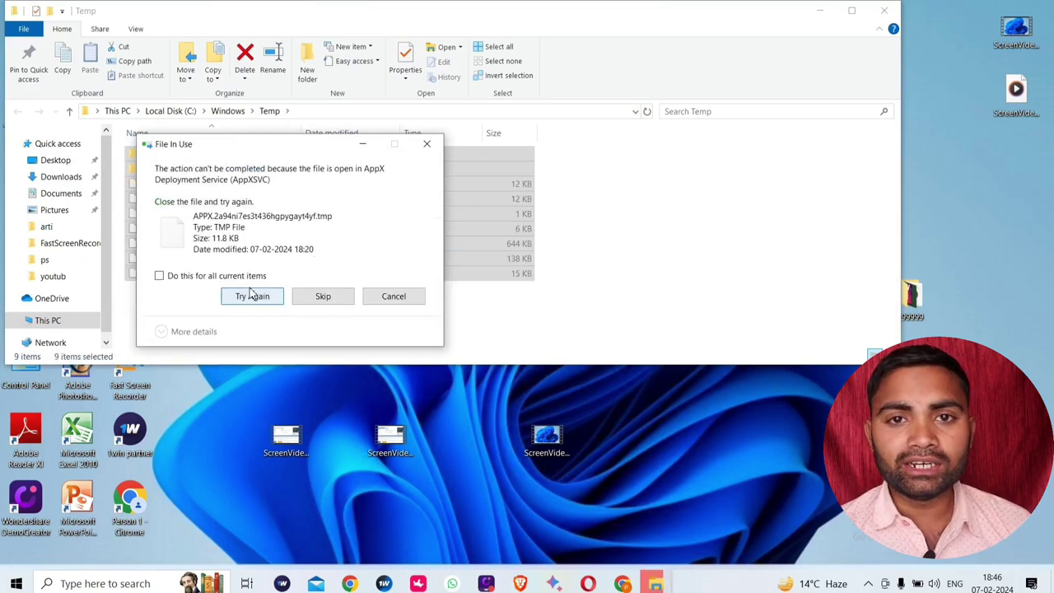
pyautogui.click(252, 296)
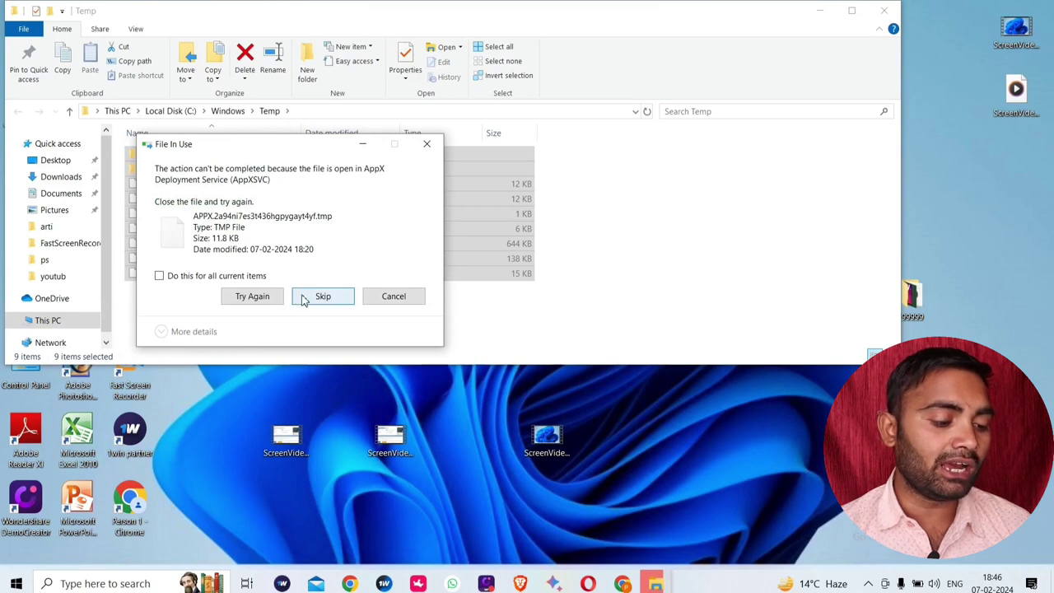
pyautogui.click(308, 299)
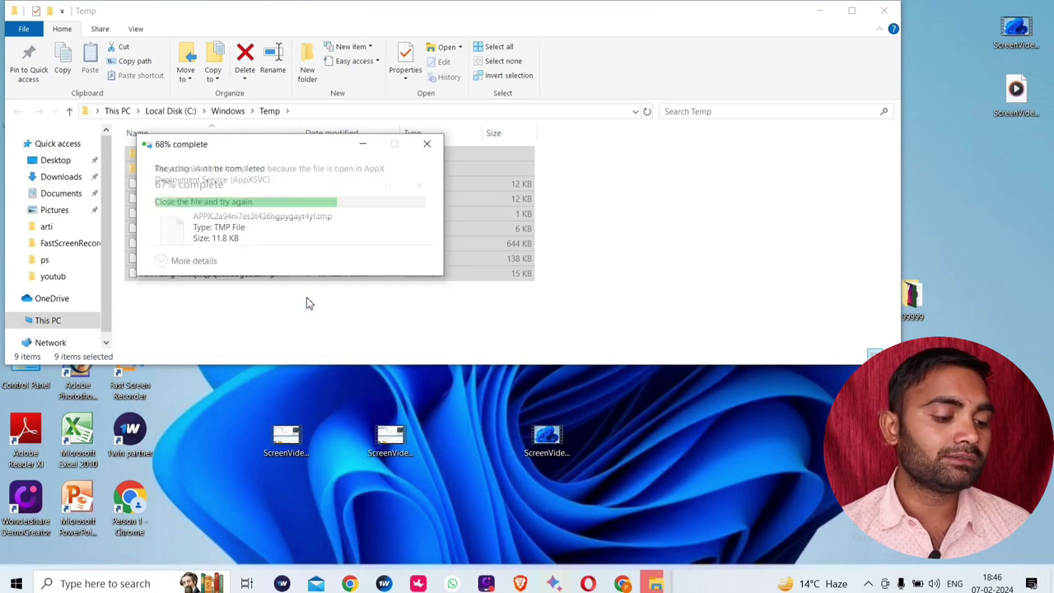
pyautogui.click(312, 298)
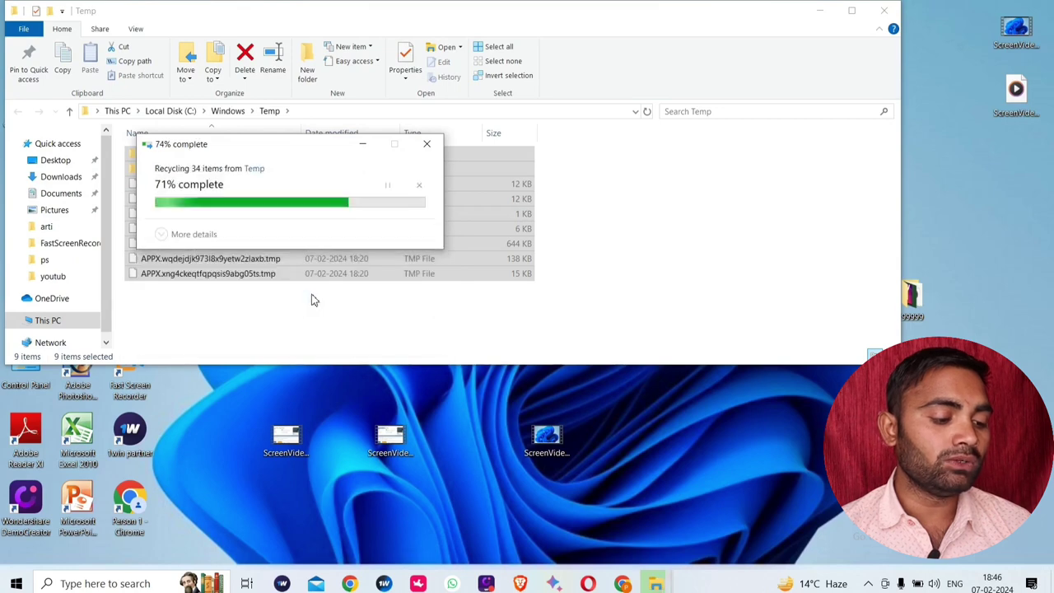
pyautogui.click(317, 299)
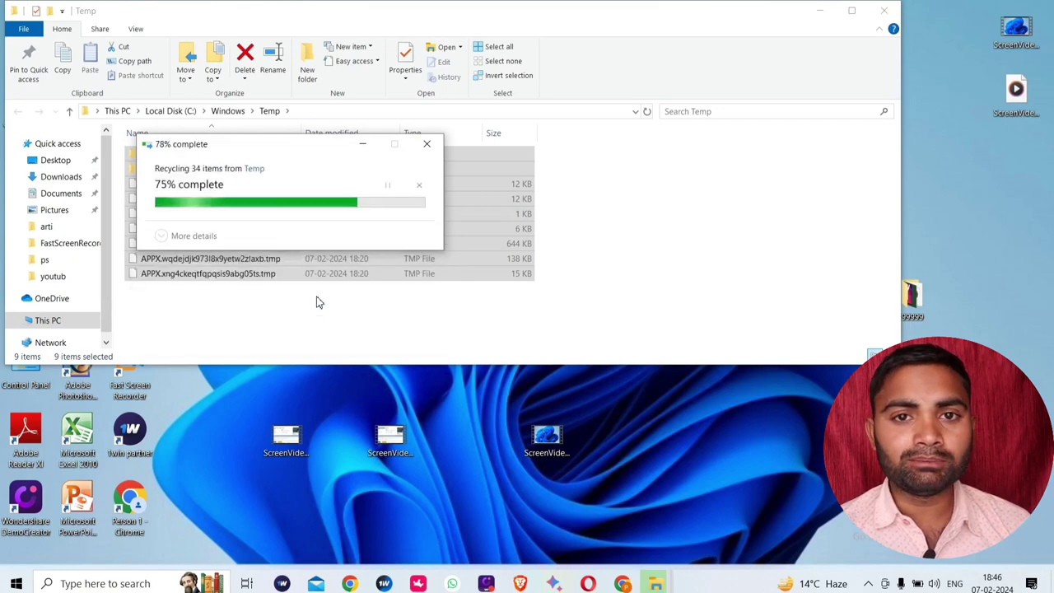
pyautogui.click(322, 299)
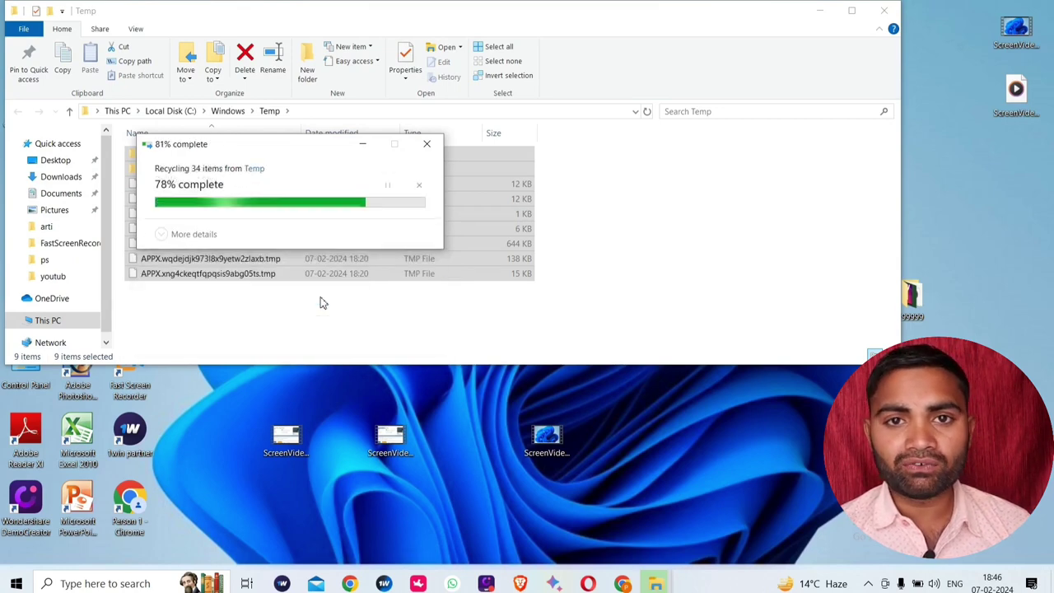
pyautogui.click(322, 298)
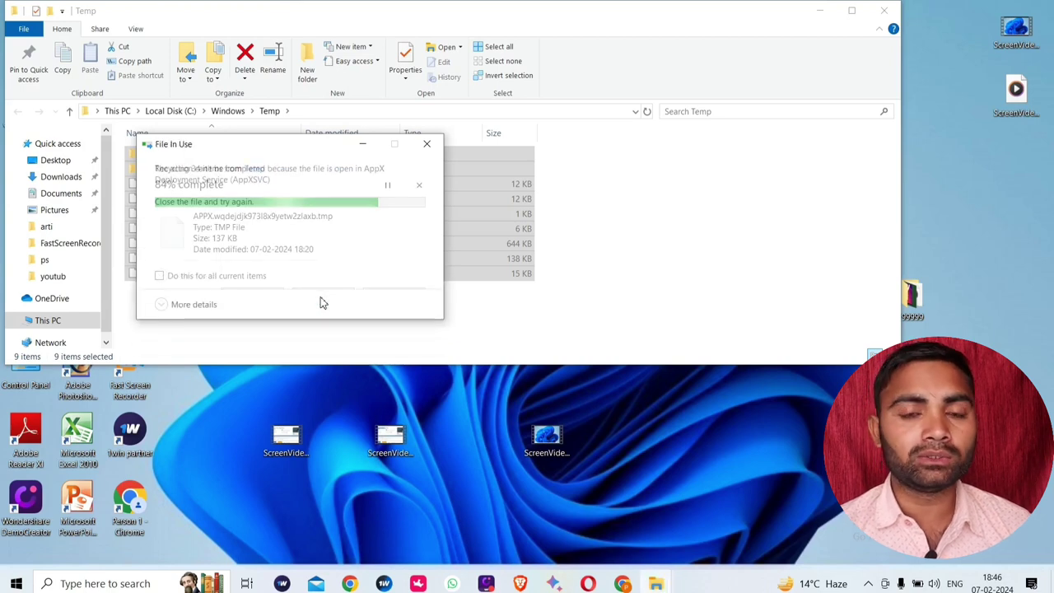
pyautogui.click(322, 298)
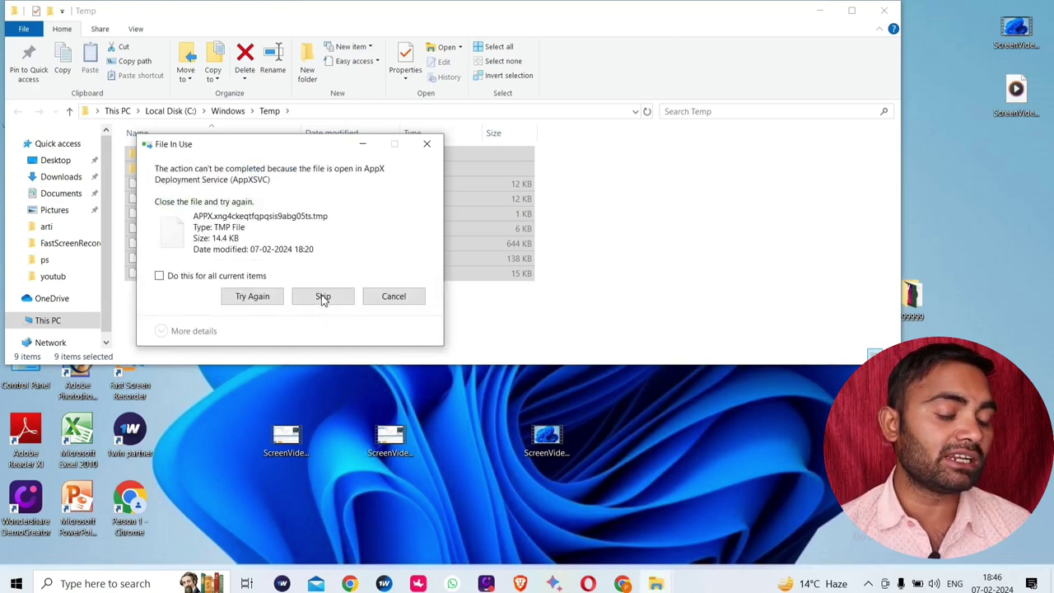
pyautogui.click(322, 299)
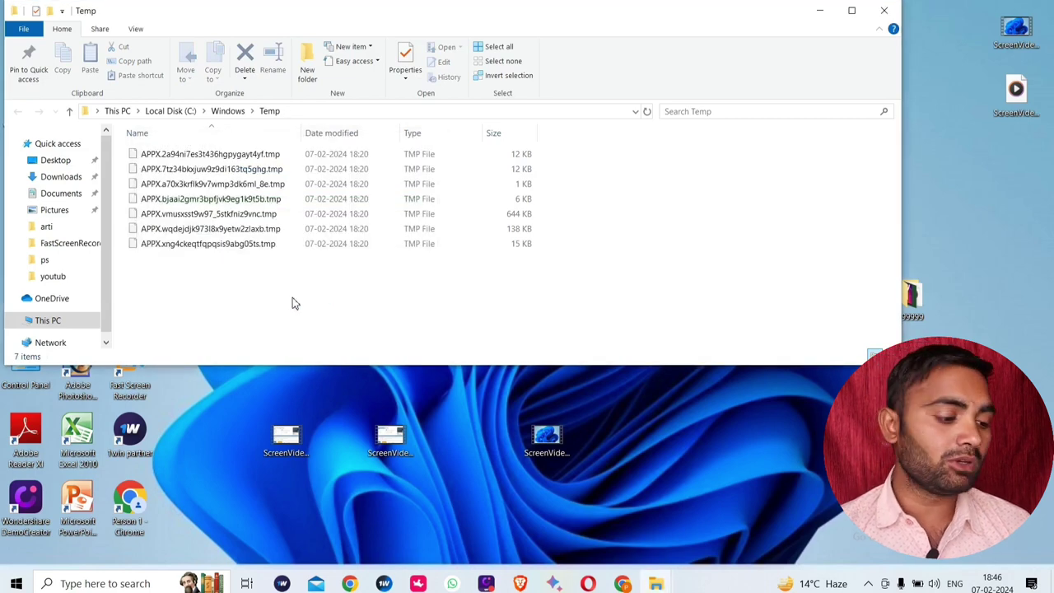
# Step: Try to delete the remaining APPX TMP files again, skipping those in use, and cancel the deletion
pyautogui.hotkey('ctrl', 'a')
pyautogui.rightClick(262, 229)
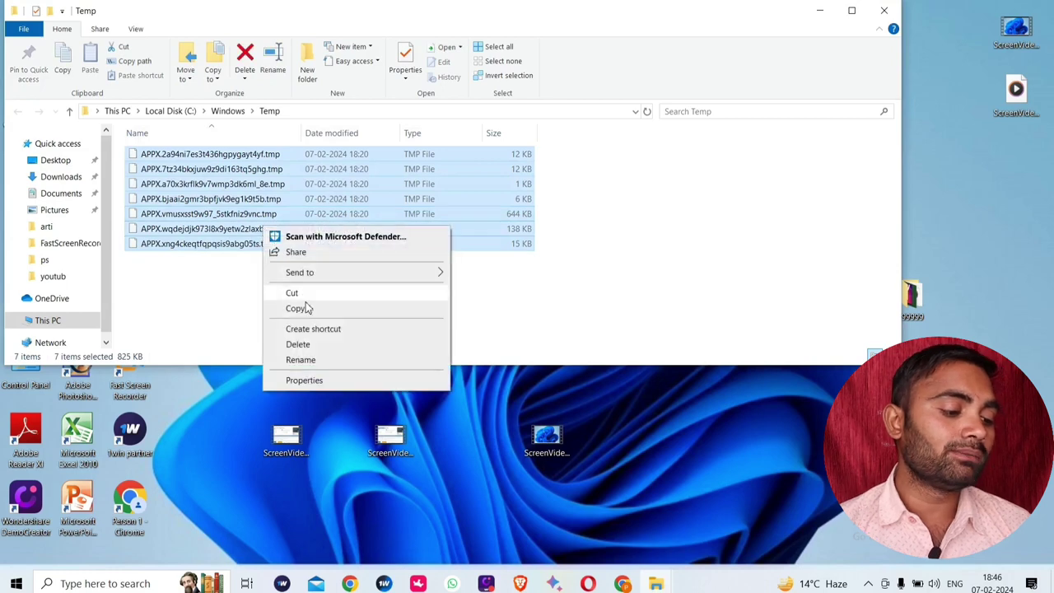
pyautogui.click(303, 345)
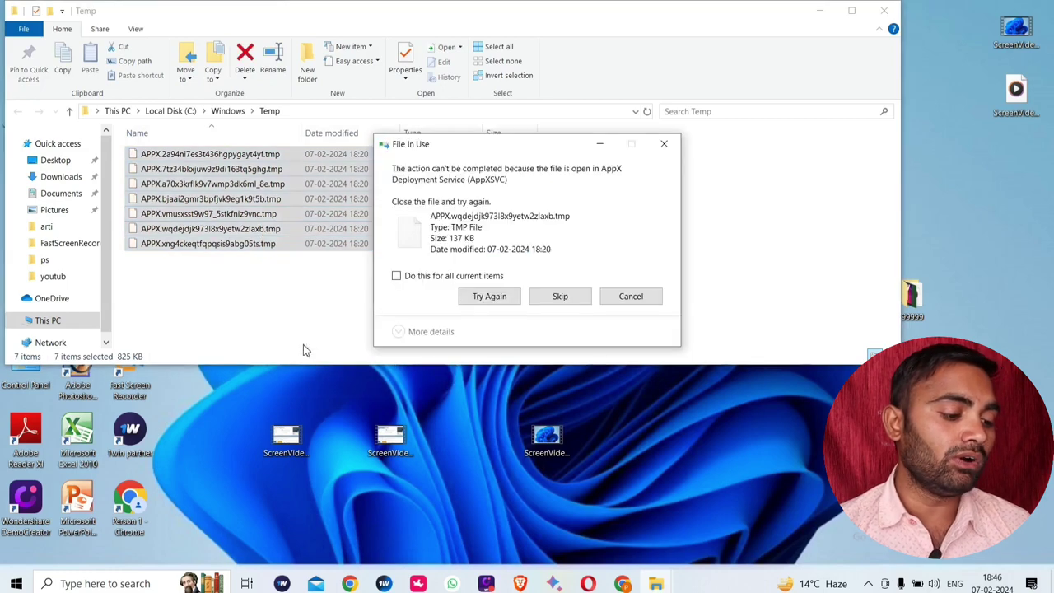
pyautogui.click(507, 300)
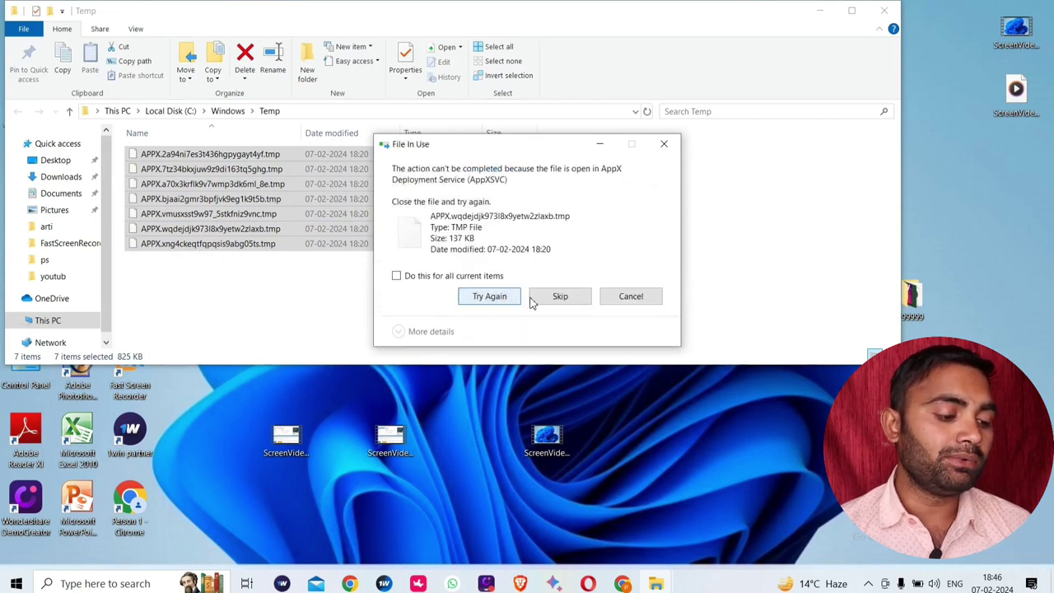
pyautogui.click(560, 298)
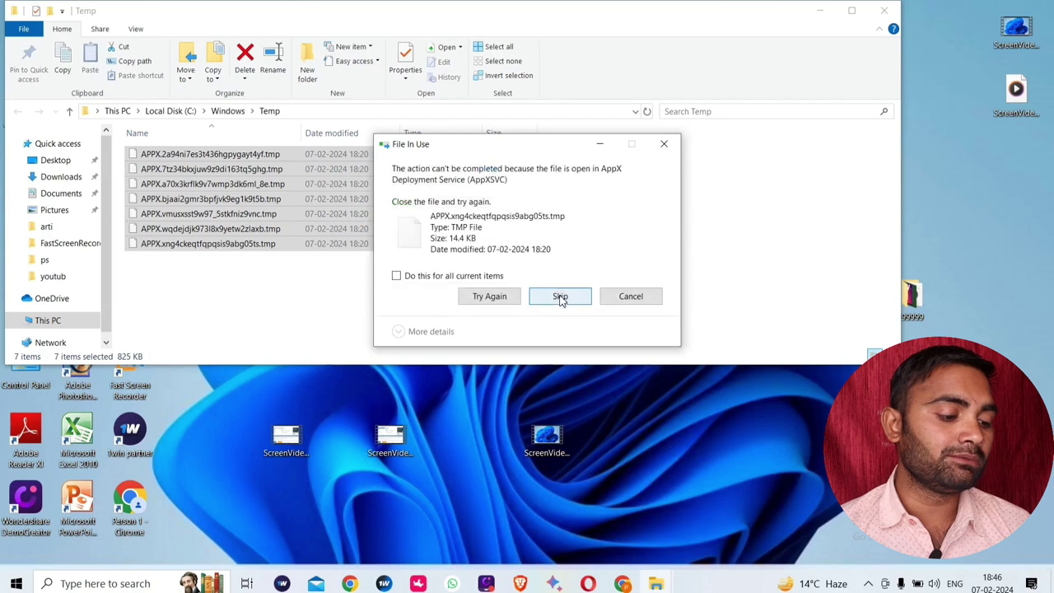
pyautogui.click(560, 298)
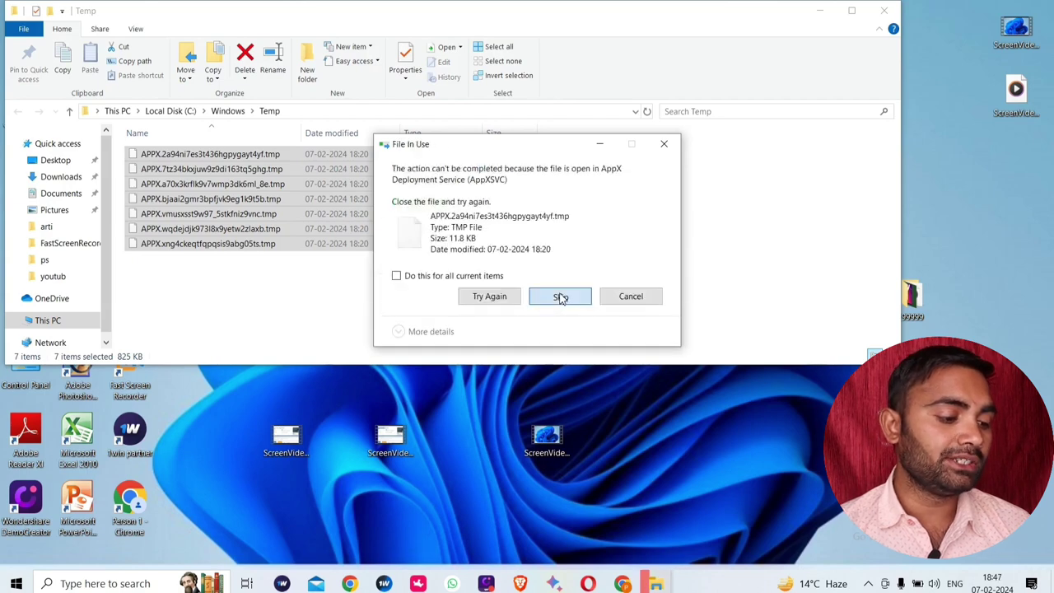
pyautogui.click(560, 299)
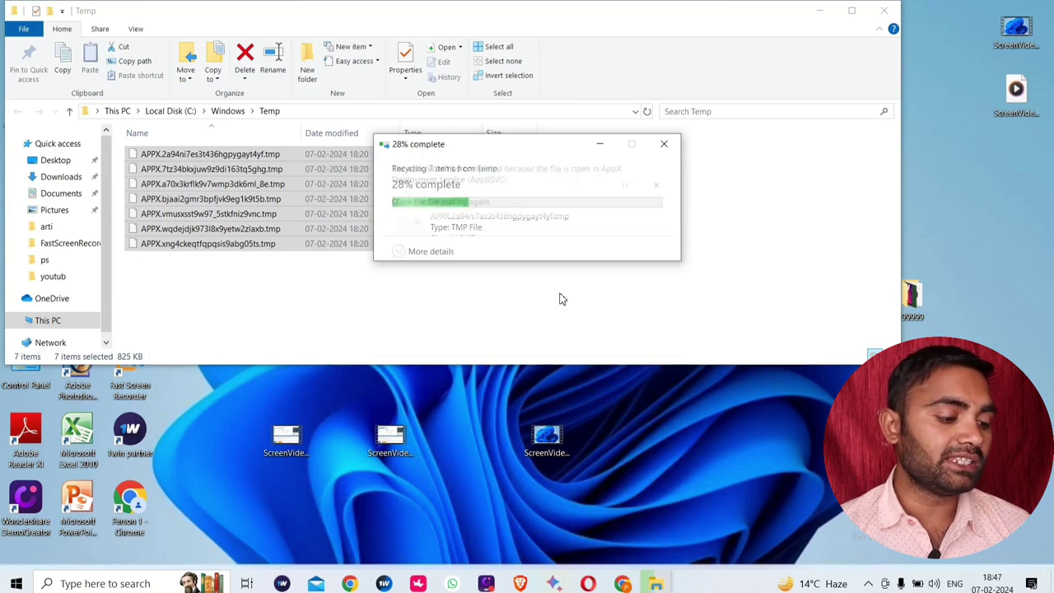
pyautogui.click(664, 145)
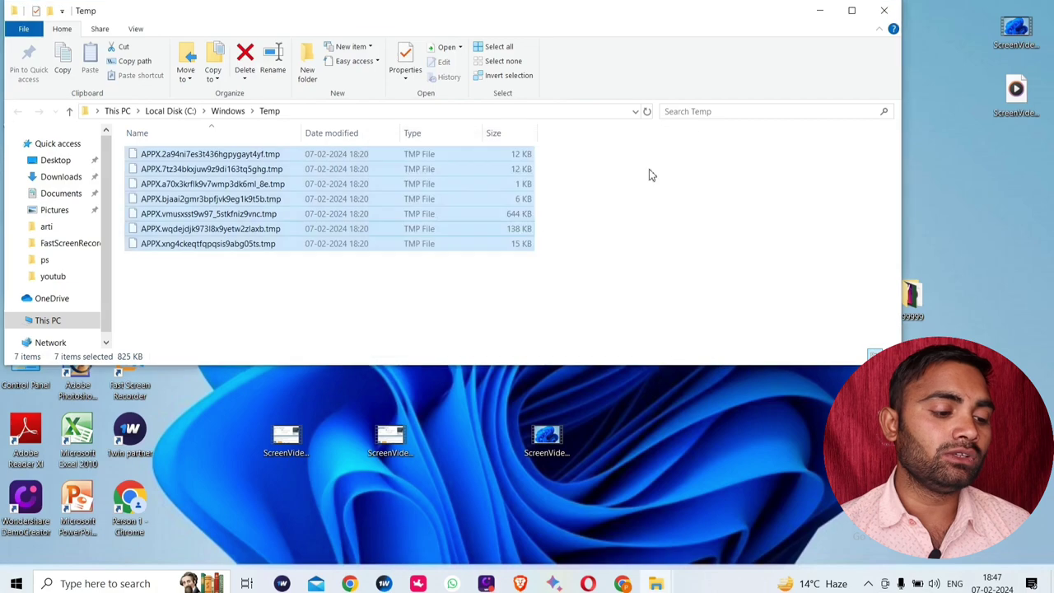
# Step: Close the Temp folder window to return to the desktop
pyautogui.click(852, 9)
pyautogui.click(1035, 10)
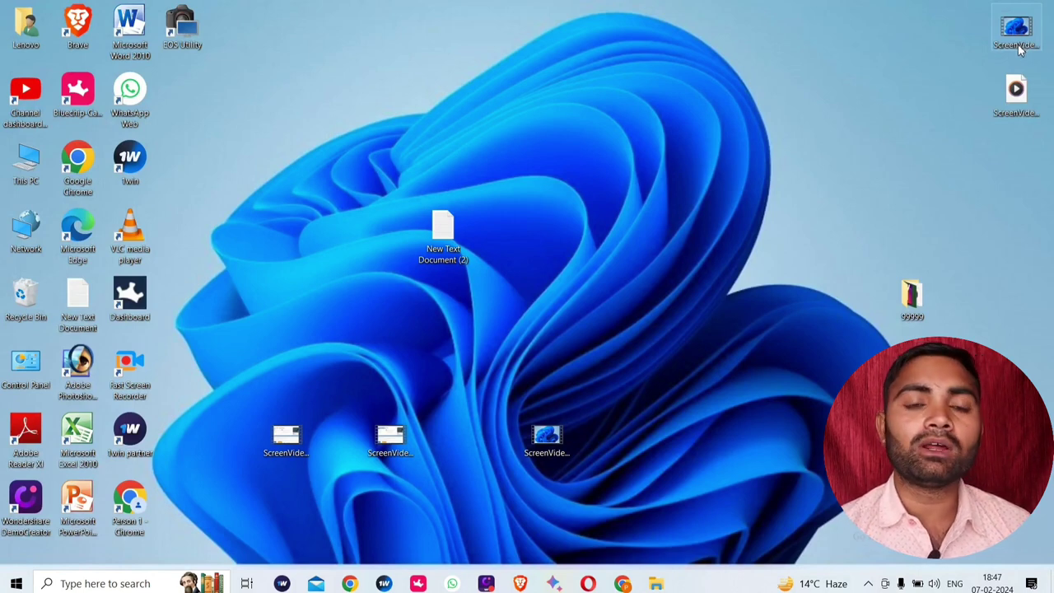
# Step: Change the Run command from temp to %temp% and run it to open the user's local Temp folder
pyautogui.press('super+r')
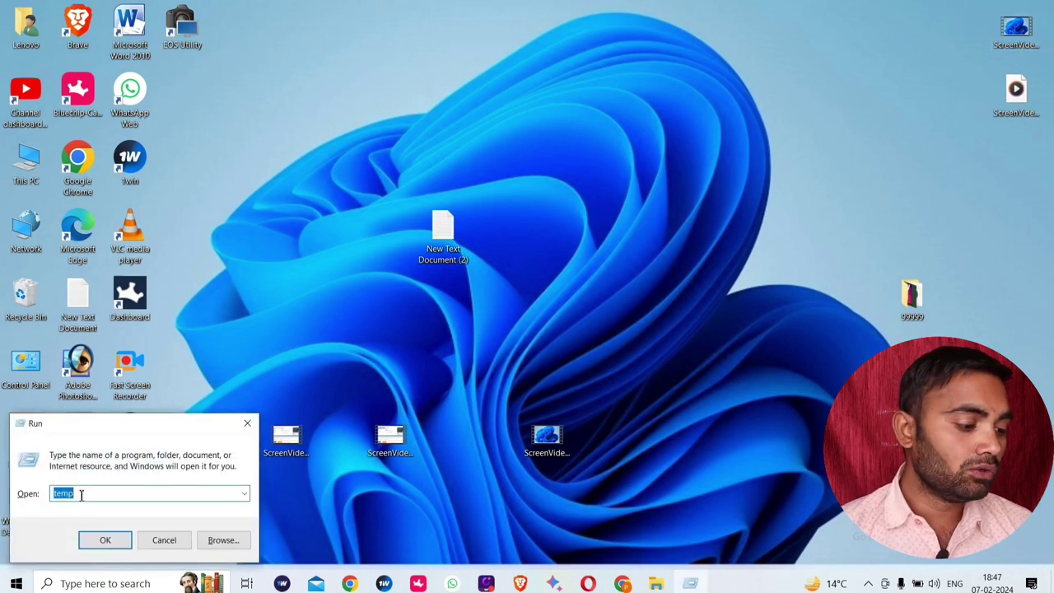
pyautogui.click(82, 494)
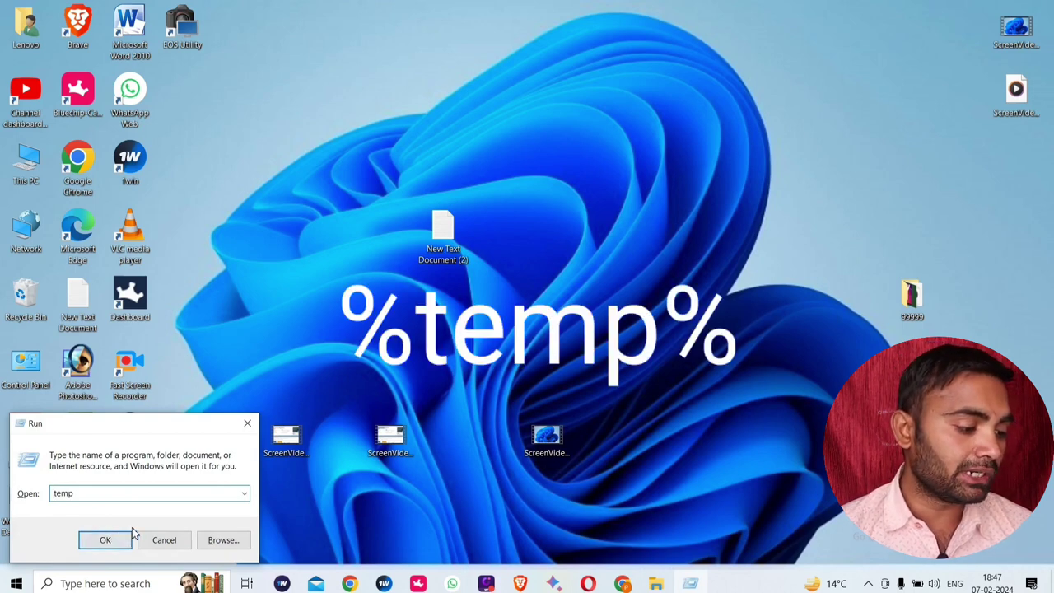
pyautogui.write('%')
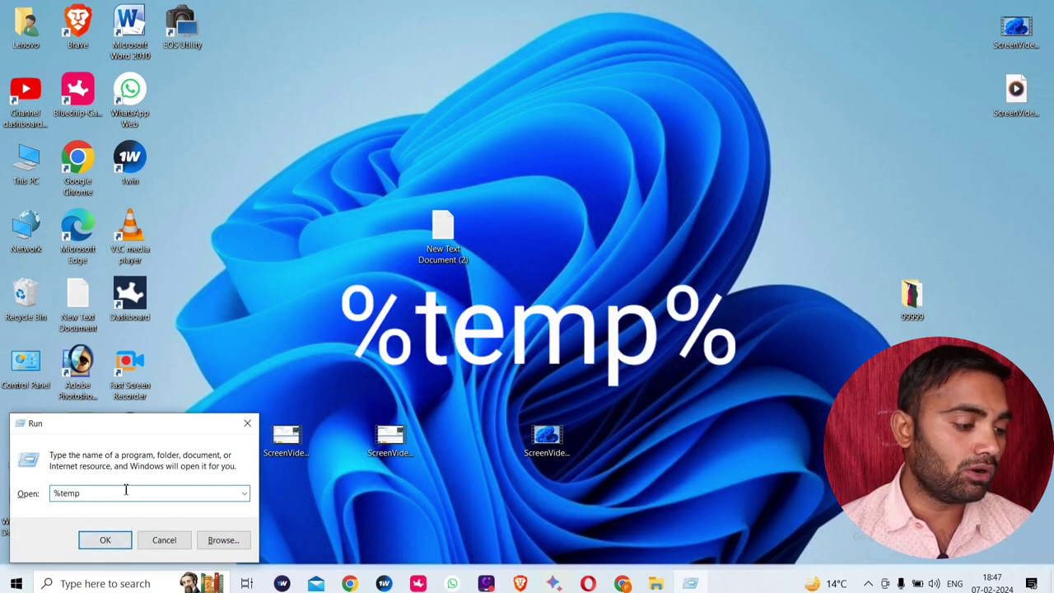
pyautogui.doubleClick(114, 497)
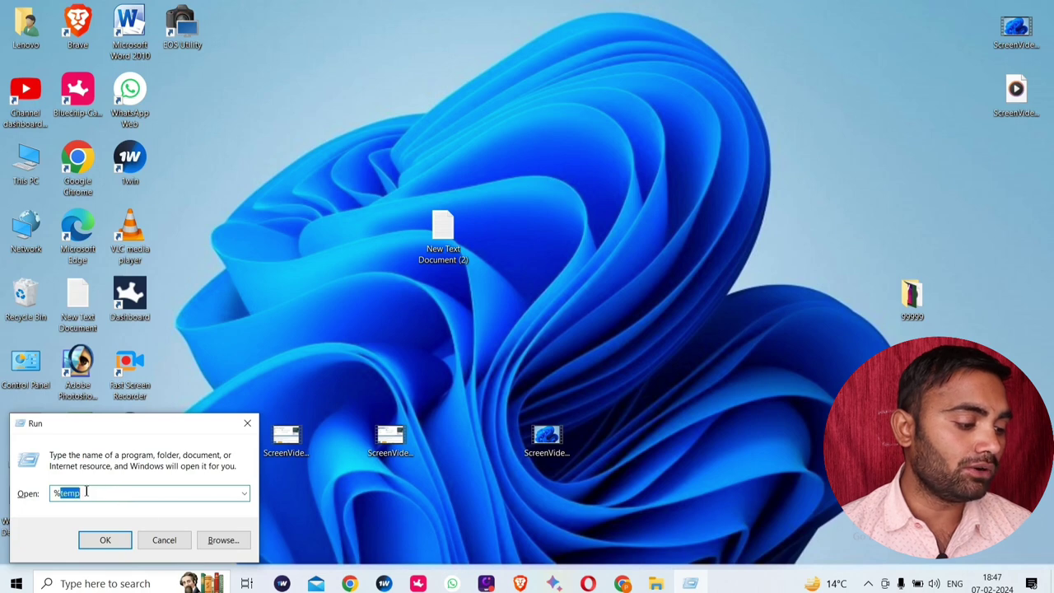
pyautogui.click(87, 492)
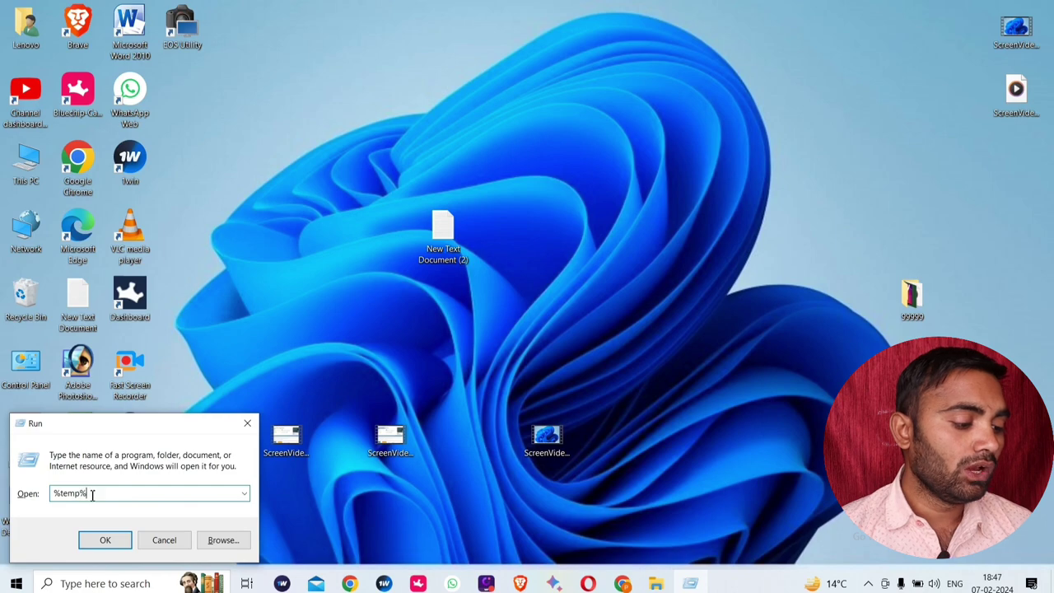
pyautogui.click(108, 539)
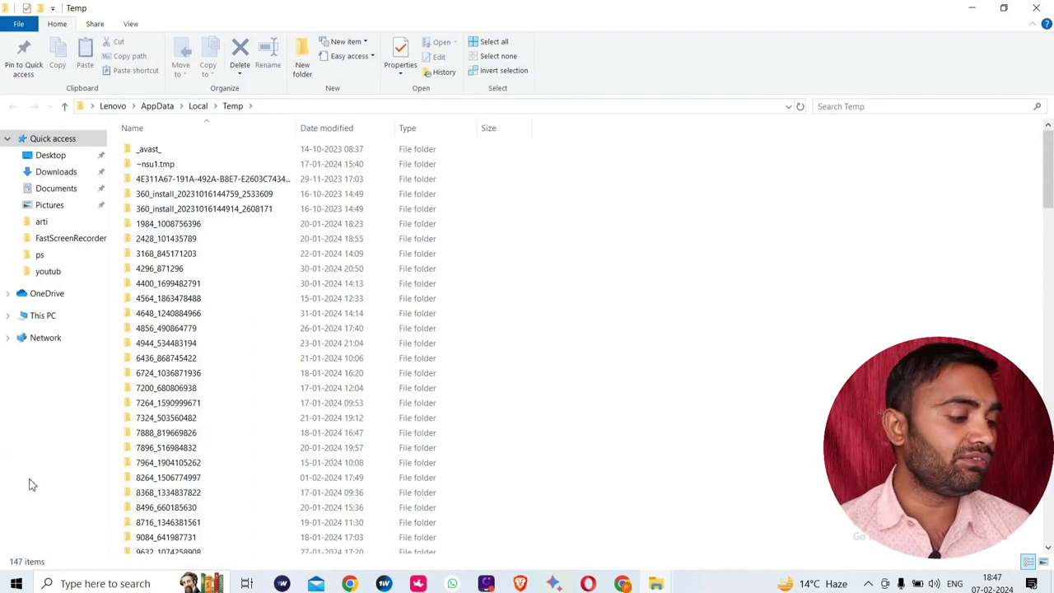
# Step: Delete all items in the user's local Temp folder, skipping folders that need administrator permission and files that are in use
pyautogui.scroll(-9, 216, 272)
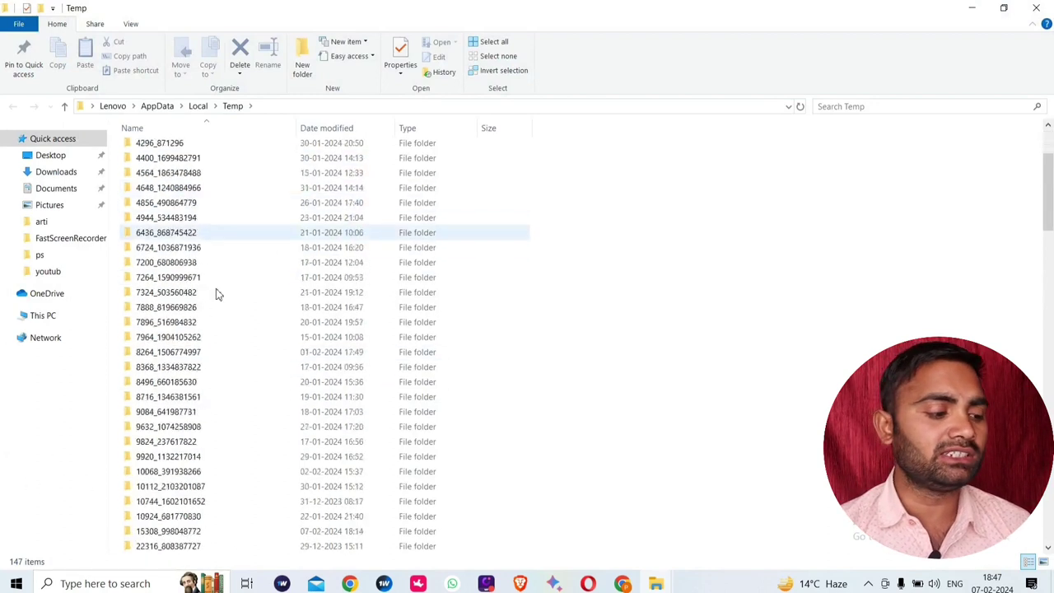
pyautogui.scroll(-15, 255, 332)
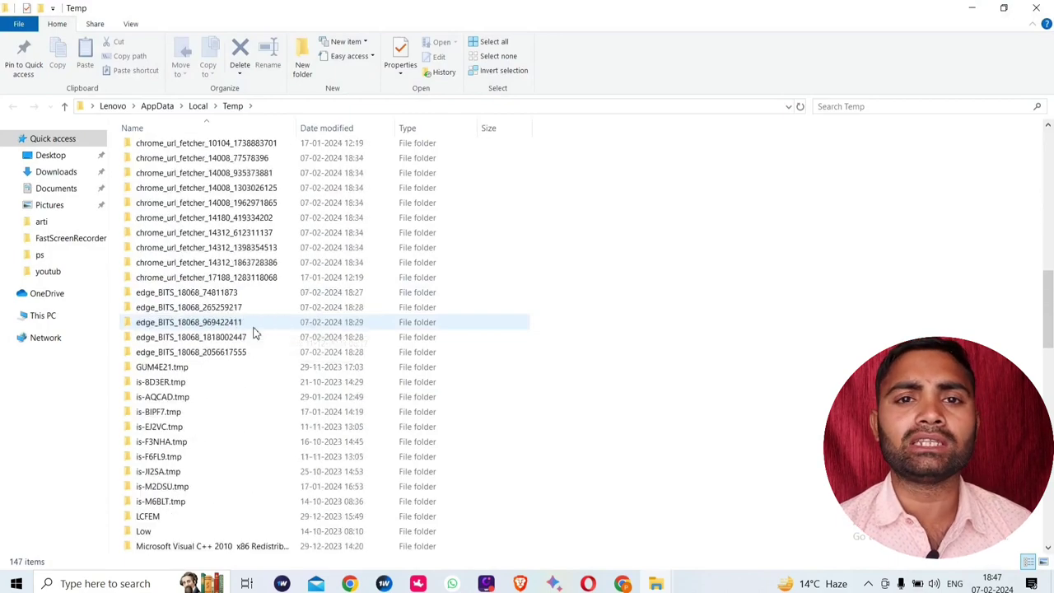
pyautogui.scroll(-14, 256, 338)
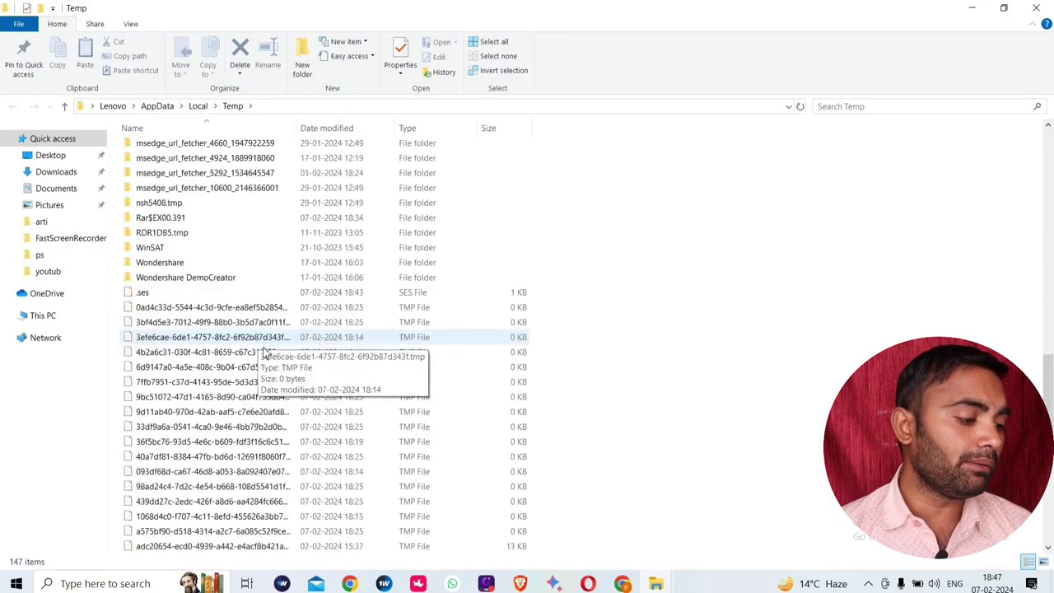
pyautogui.scroll(-3, 277, 363)
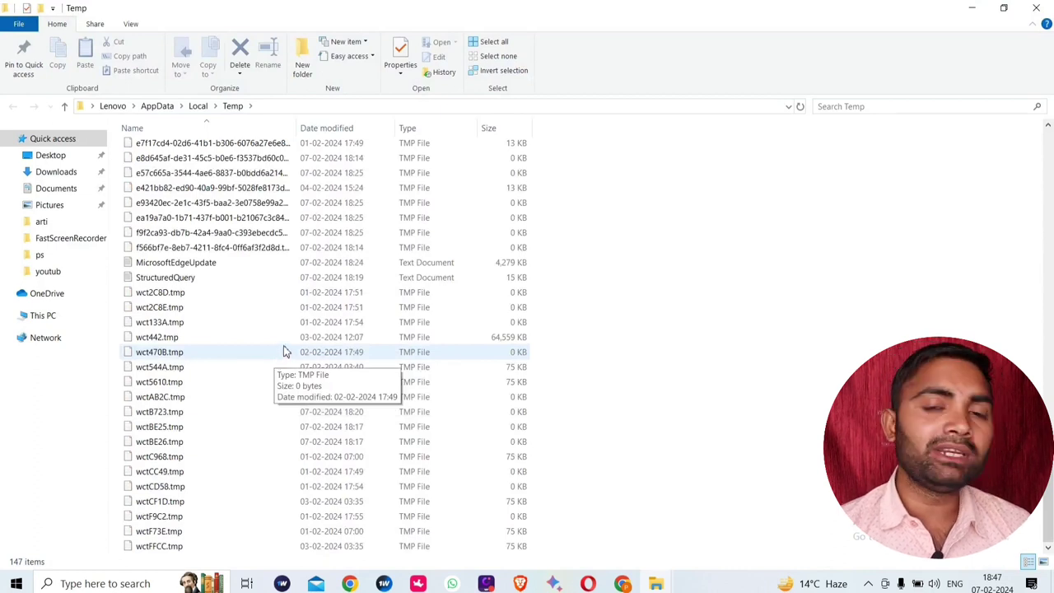
pyautogui.hotkey('ctrl', 'a')
pyautogui.rightClick(298, 333)
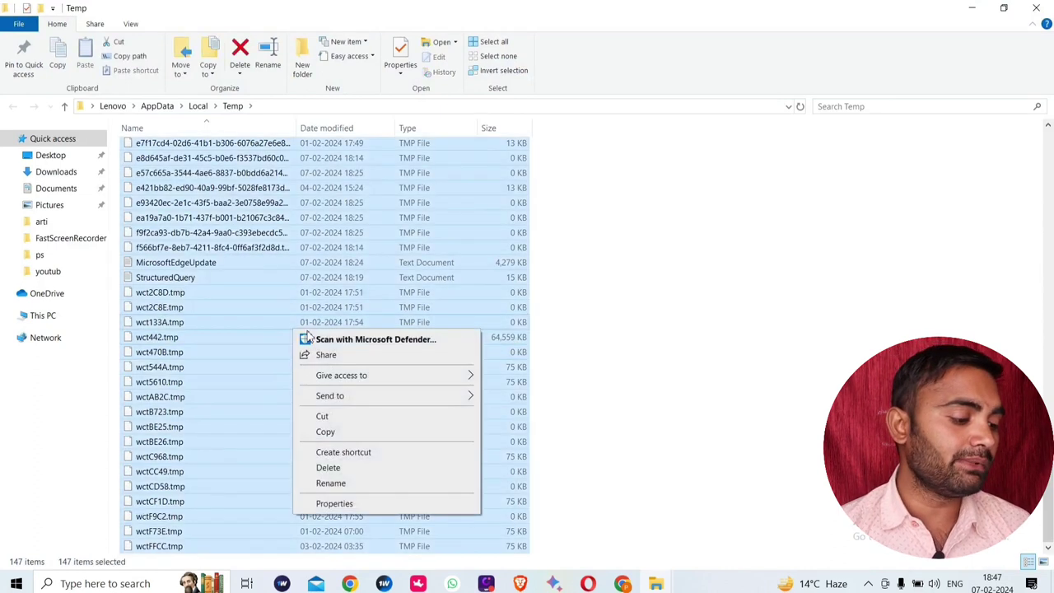
pyautogui.click(329, 467)
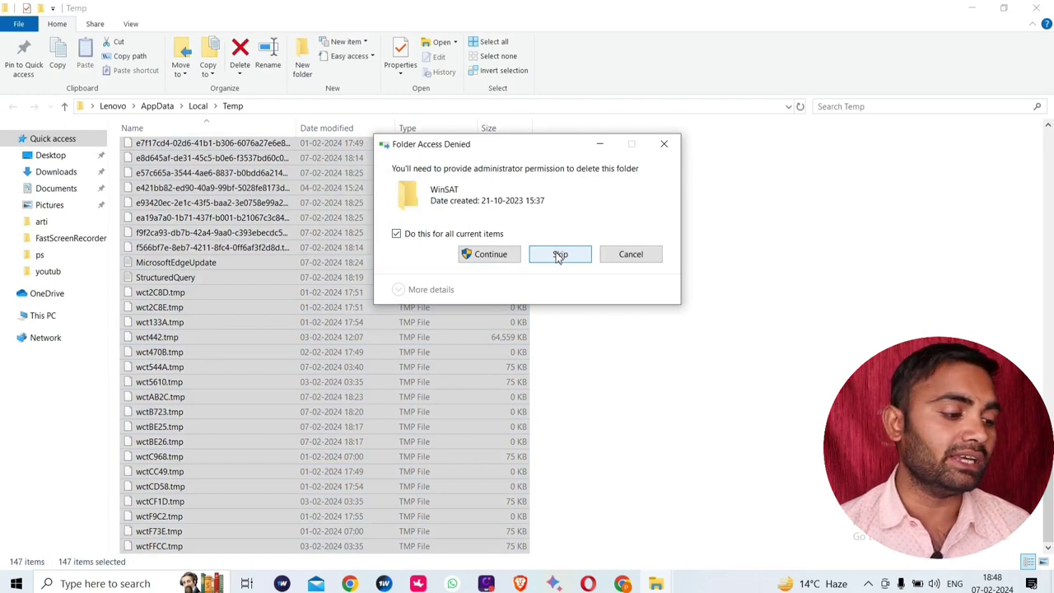
pyautogui.click(559, 256)
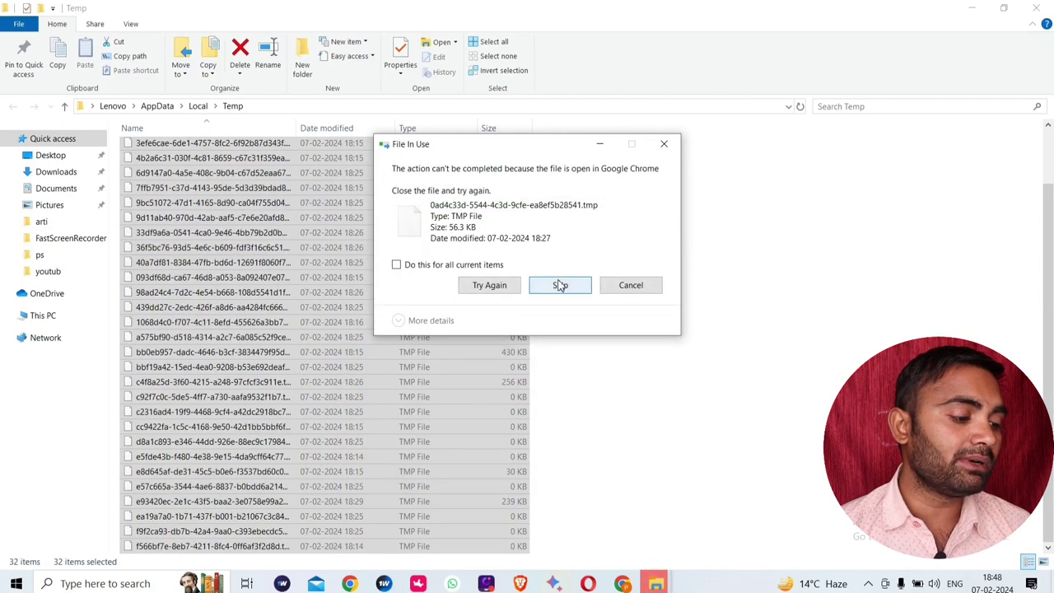
pyautogui.click(560, 285)
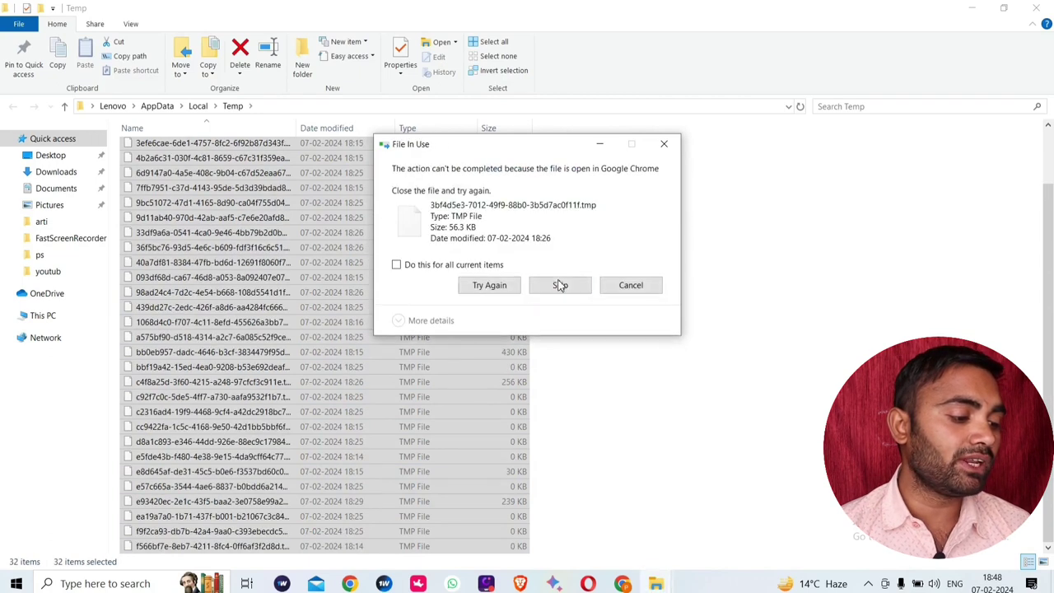
pyautogui.click(559, 285)
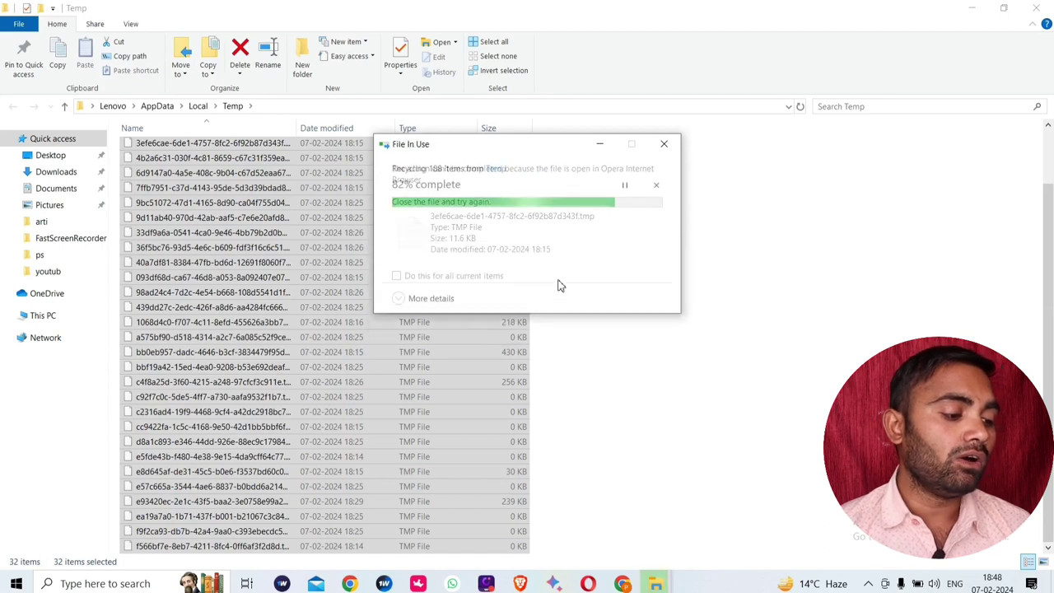
pyautogui.click(560, 295)
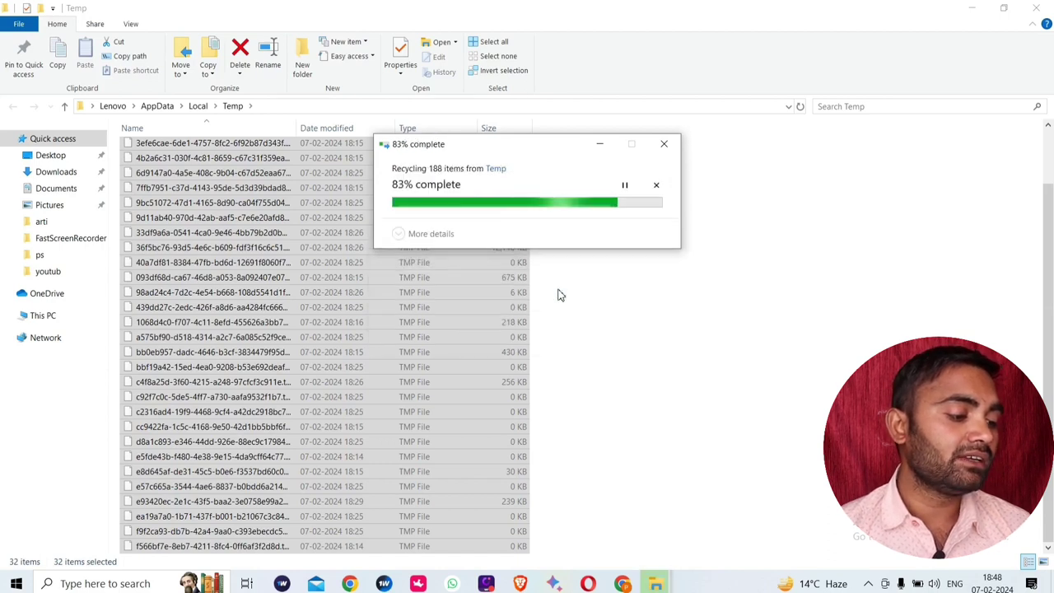
pyautogui.click(560, 295)
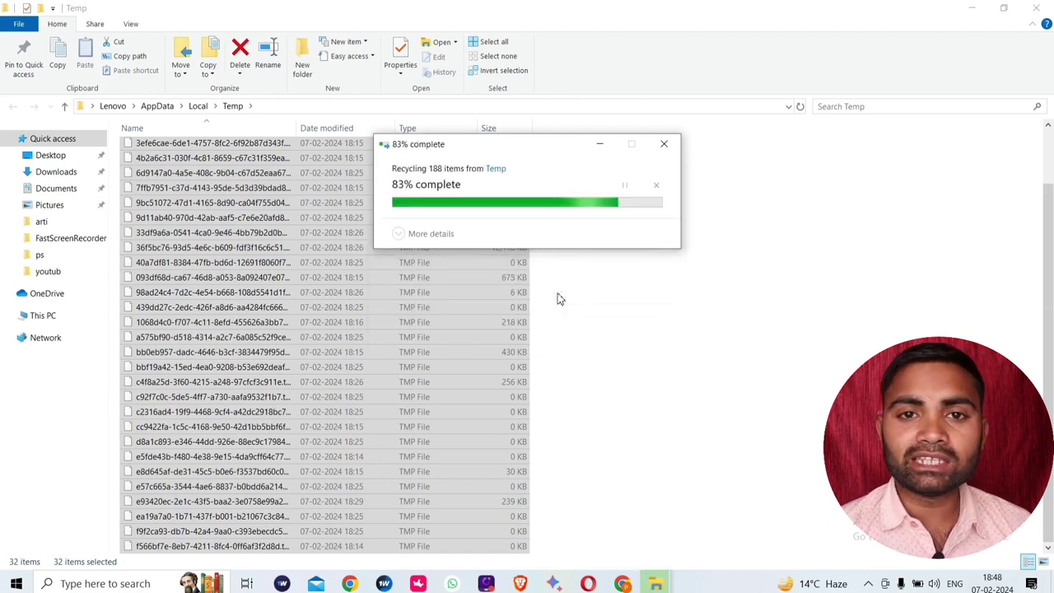
pyautogui.click(559, 290)
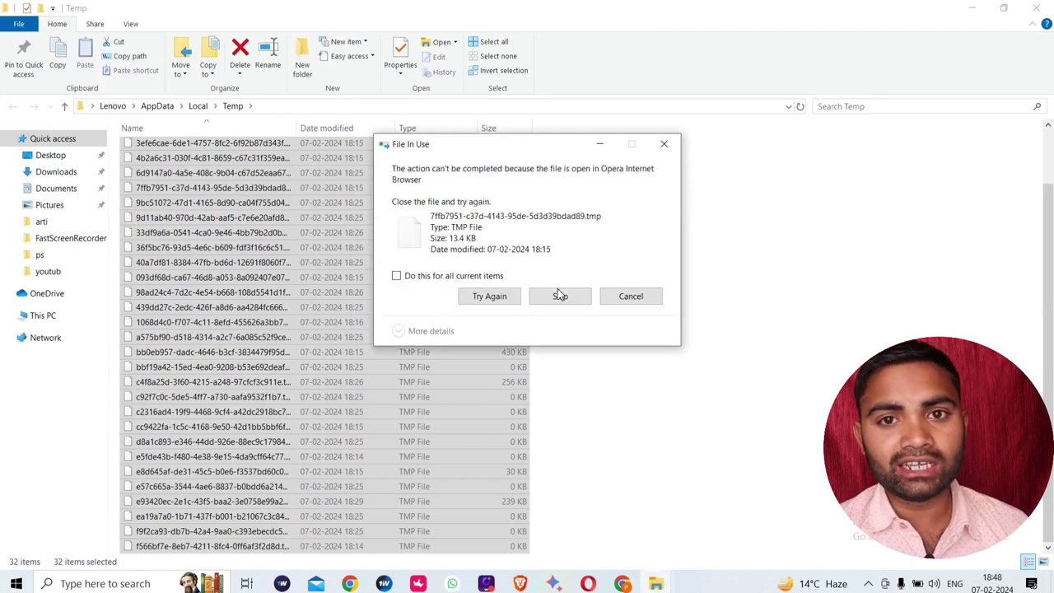
pyautogui.click(560, 295)
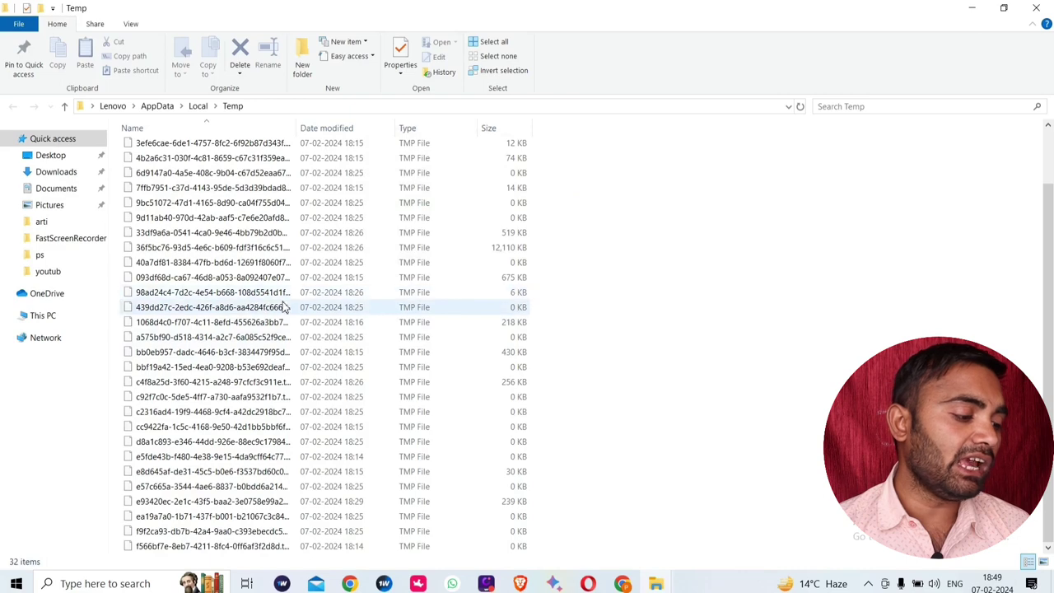
# Step: Review the items remaining in the user's local Temp folder and select them all for another deletion attempt
pyautogui.scroll(2, 284, 284)
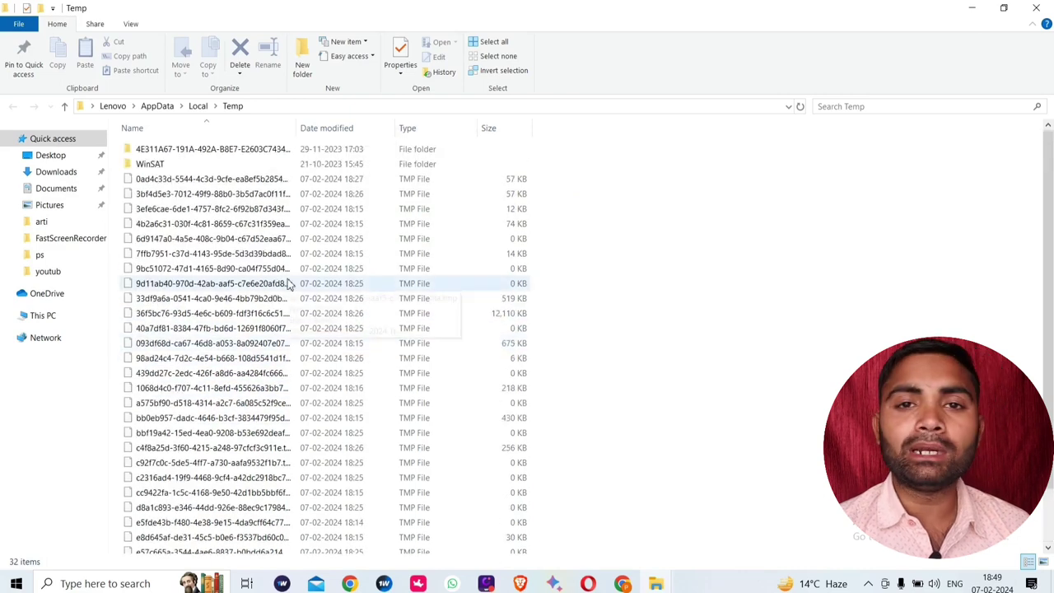
pyautogui.scroll(-2, 289, 283)
pyautogui.scroll(1, 297, 296)
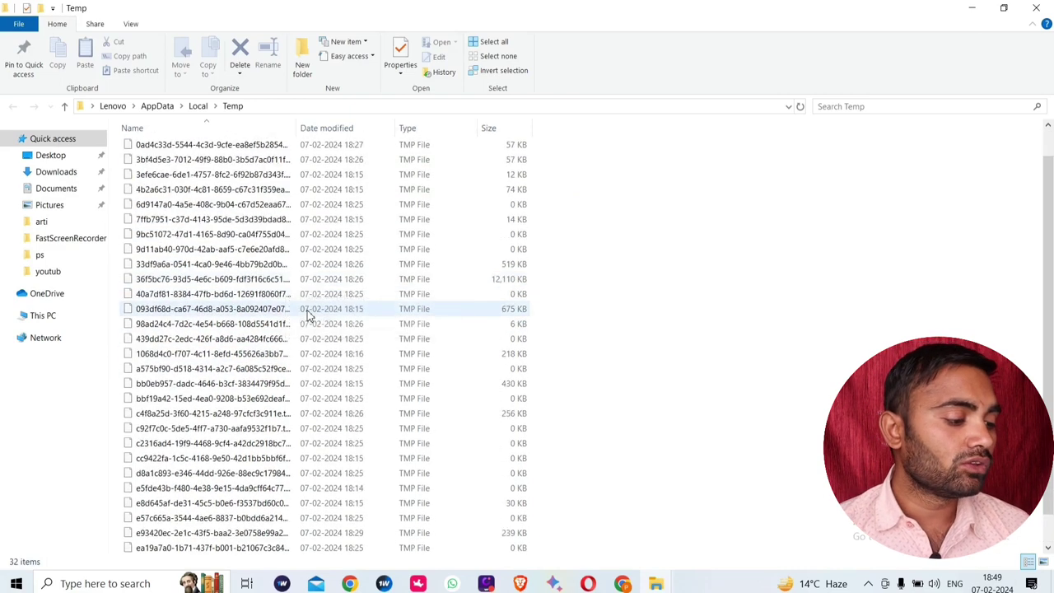
pyautogui.hotkey('ctrl', 'a')
pyautogui.rightClick(297, 275)
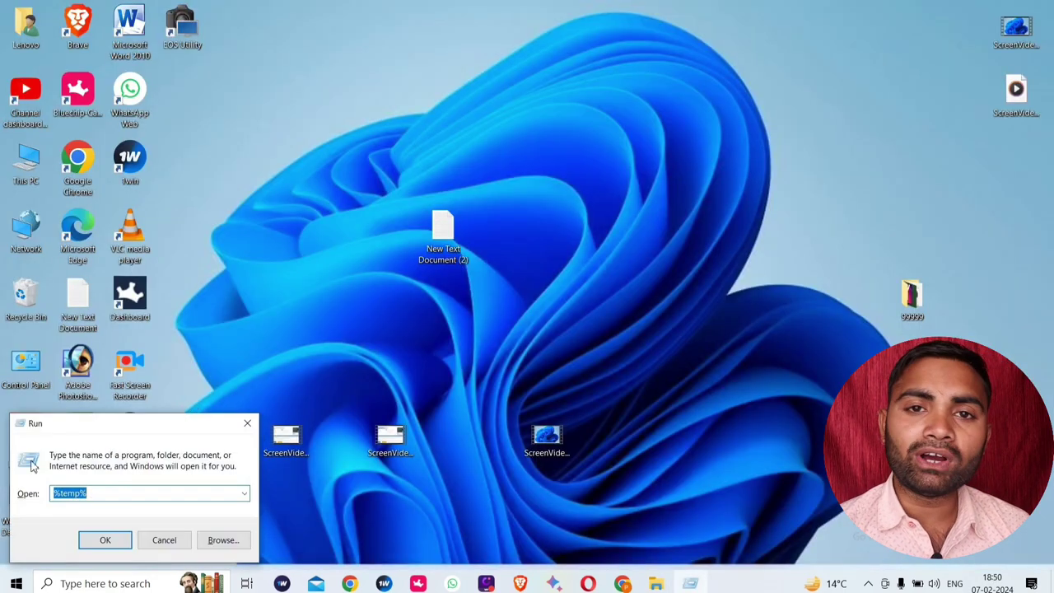
# Step: Replace the previous Run command with prefetch, run it, and grant permanent access to the Windows Prefetch folder
pyautogui.click(118, 496)
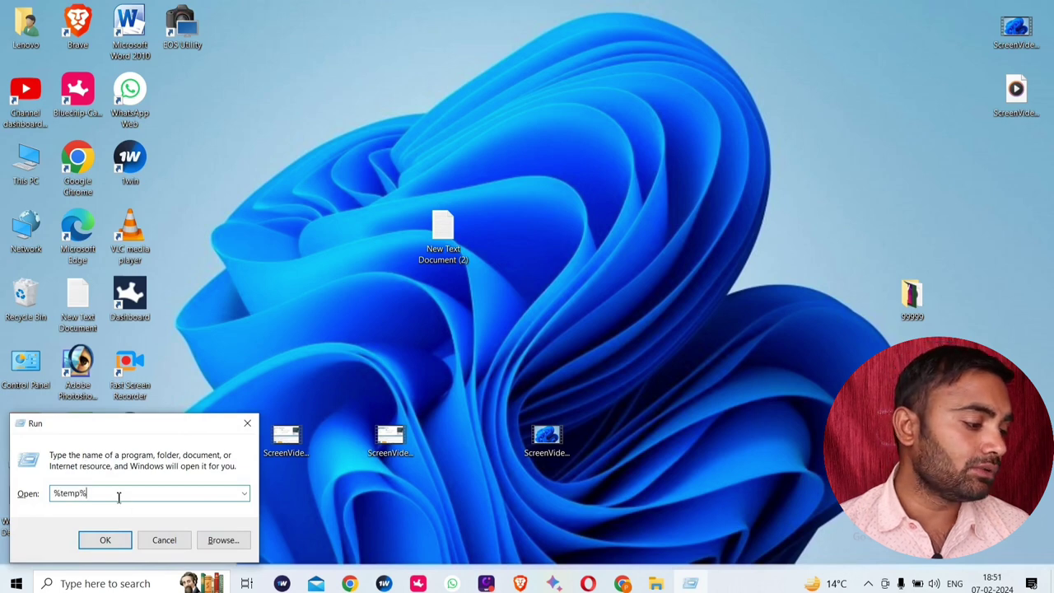
pyautogui.press('BackSpace')
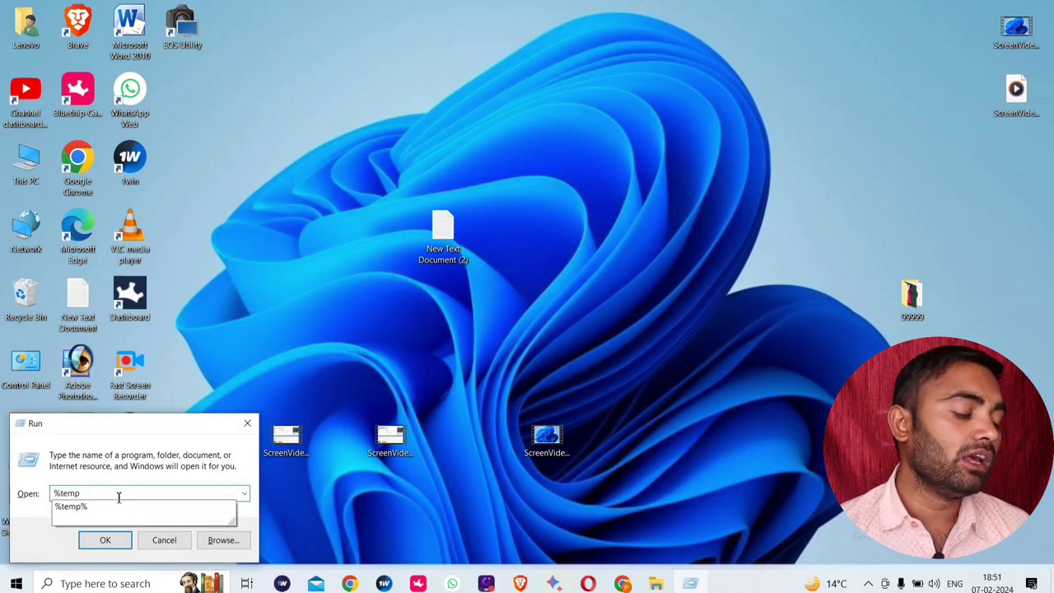
pyautogui.press('BackSpace')
pyautogui.press('BackSpace')
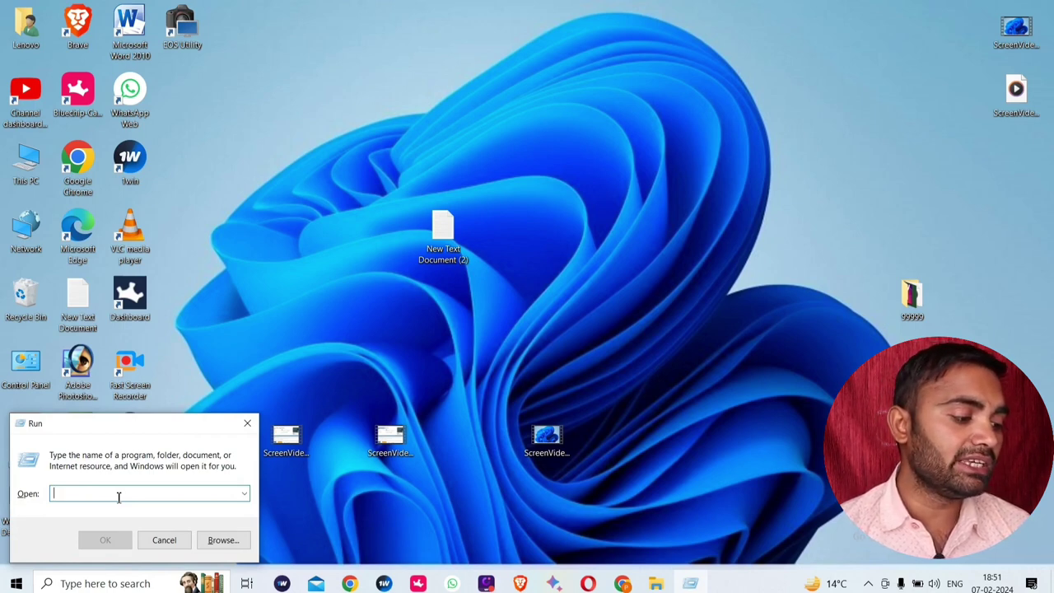
pyautogui.write('prefetch')
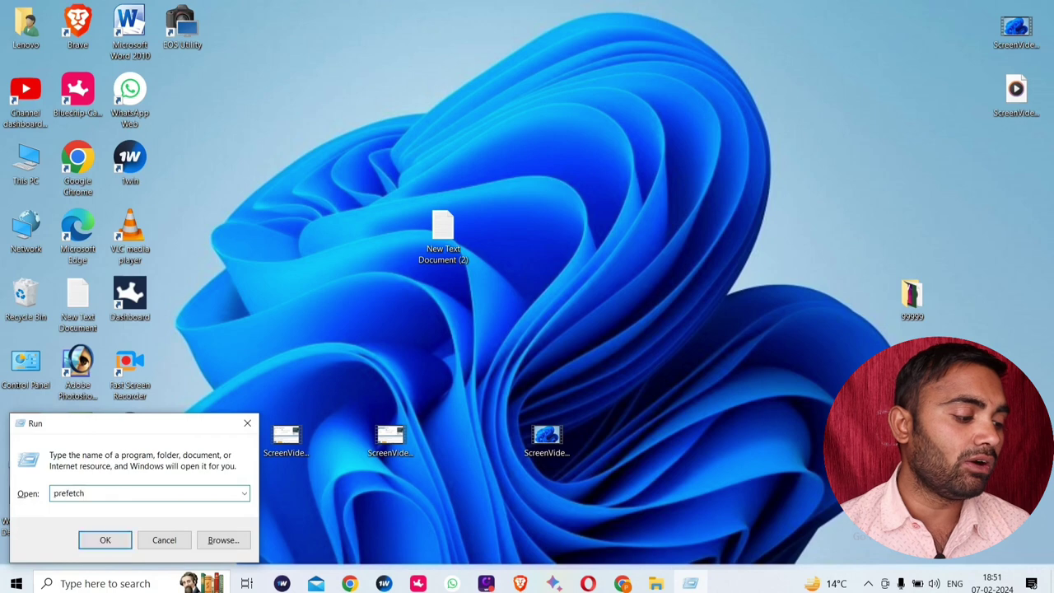
pyautogui.click(113, 539)
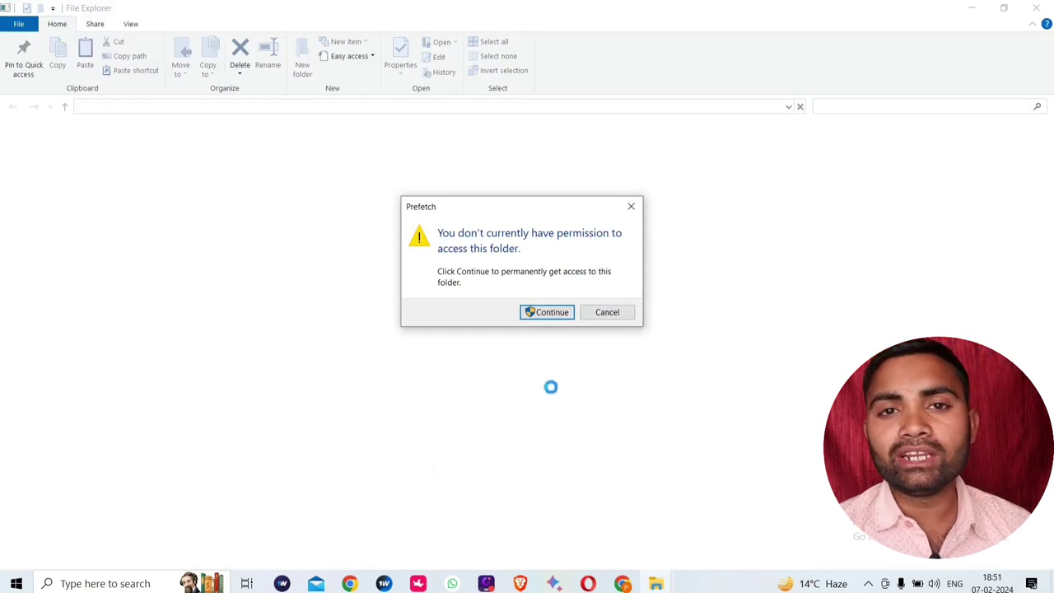
pyautogui.click(552, 318)
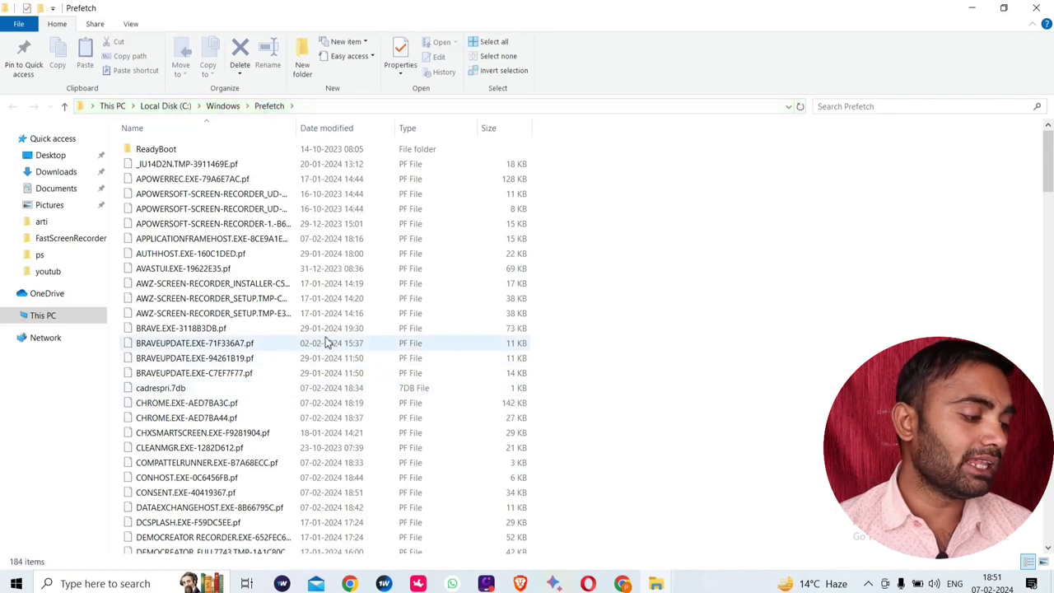
# Step: Delete all items in the Windows Prefetch folder, skipping the PfPre_2494e52a.mkd file that is in use
pyautogui.scroll(-7, 329, 355)
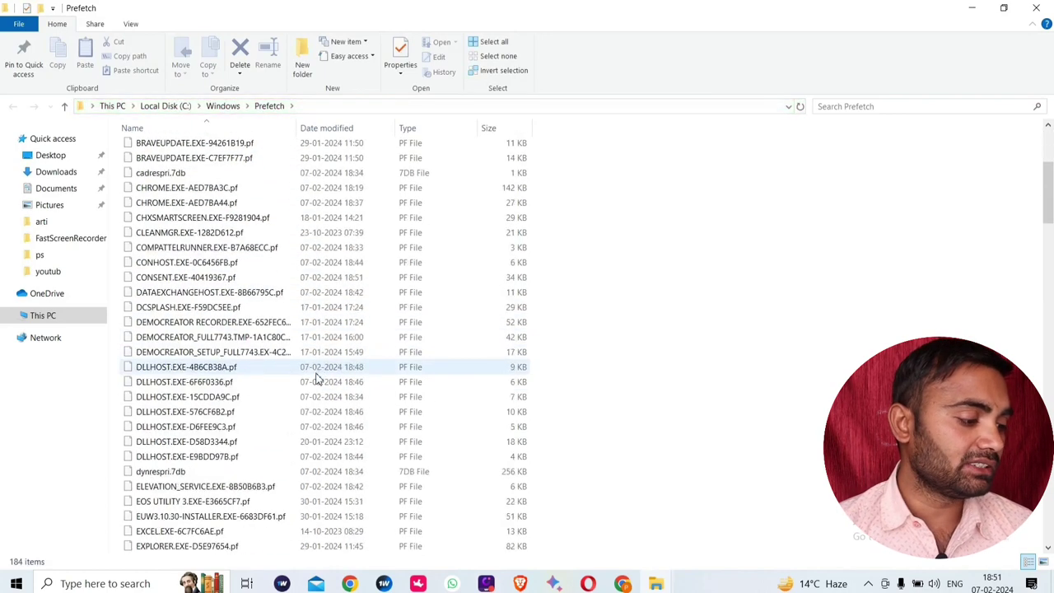
pyautogui.scroll(-9, 320, 376)
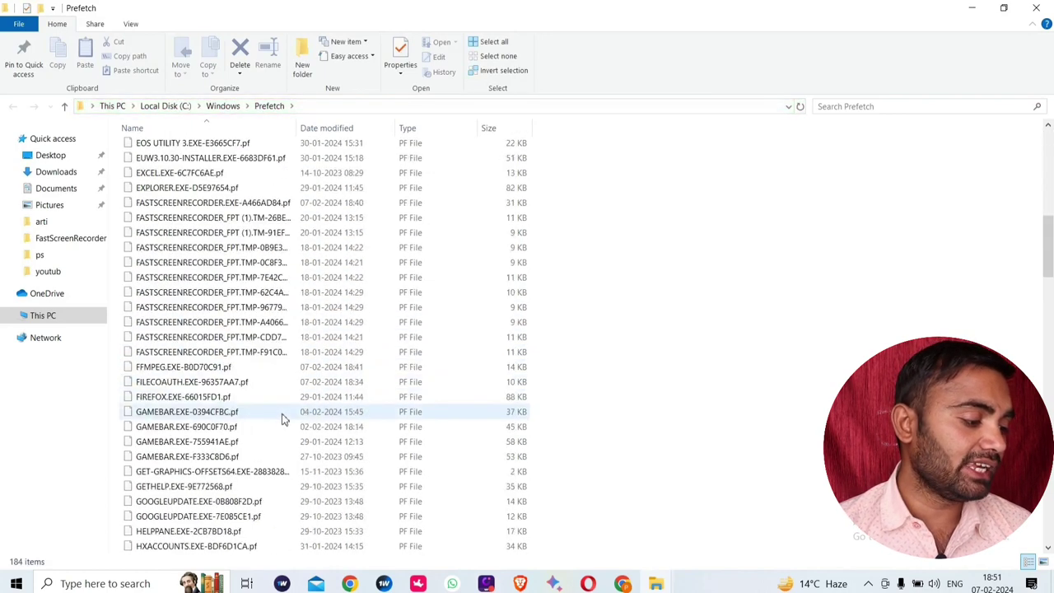
pyautogui.scroll(-7, 281, 418)
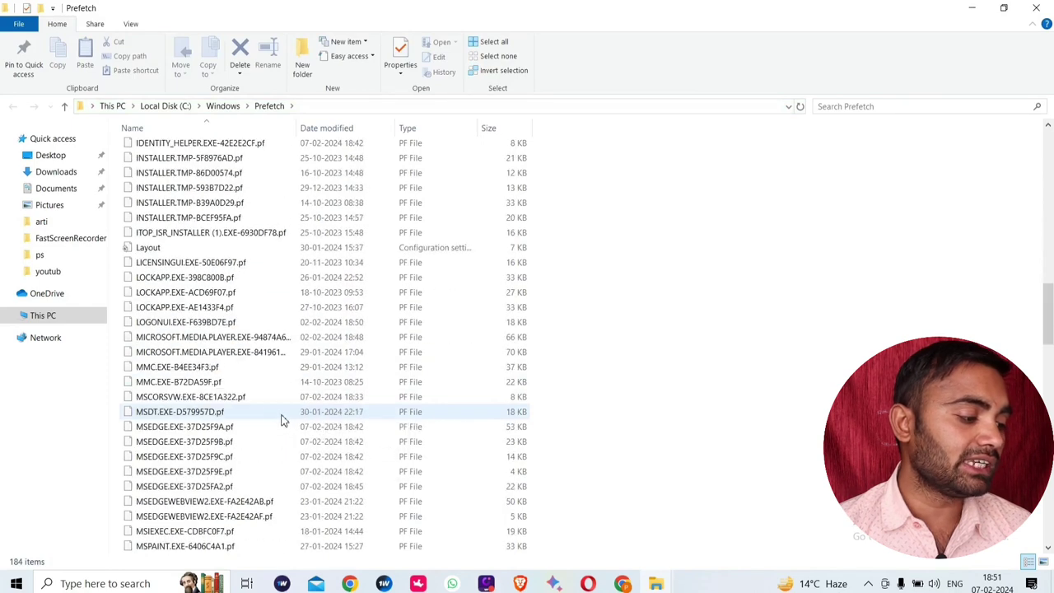
pyautogui.hotkey('ctrl', 'a')
pyautogui.rightClick(311, 397)
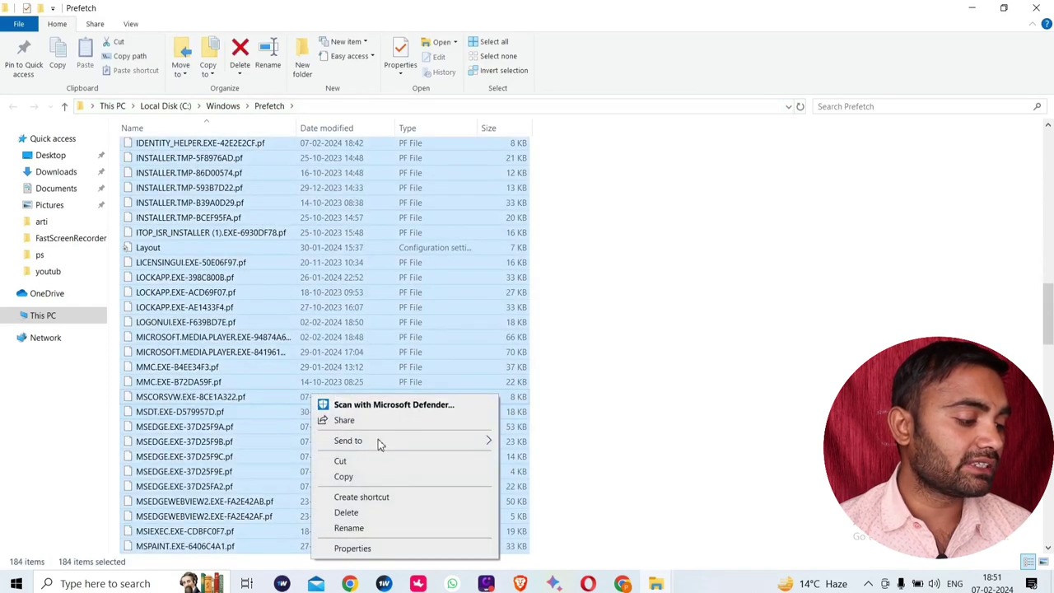
pyautogui.click(359, 514)
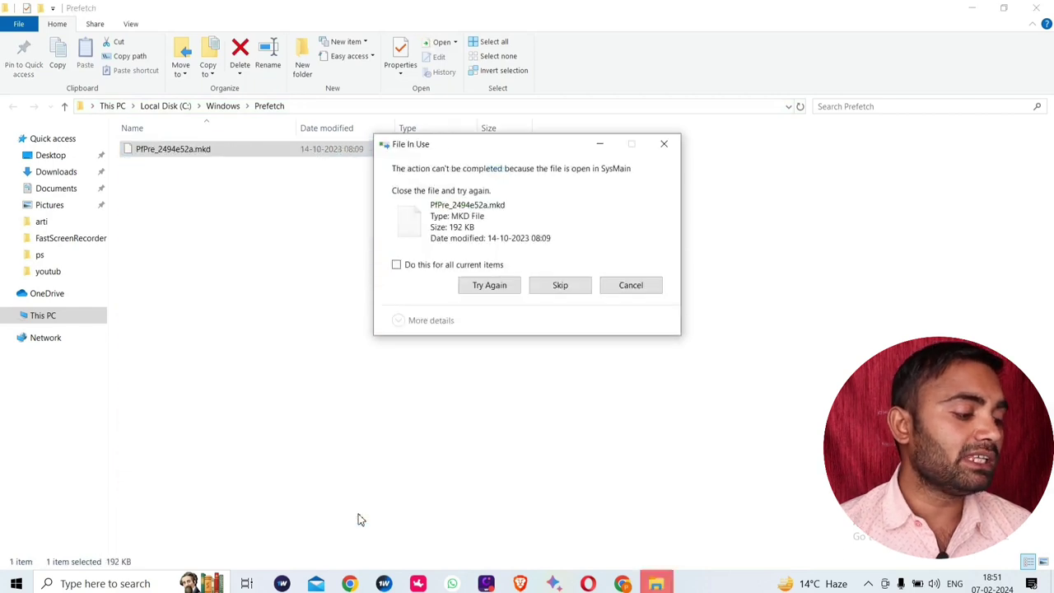
pyautogui.click(560, 285)
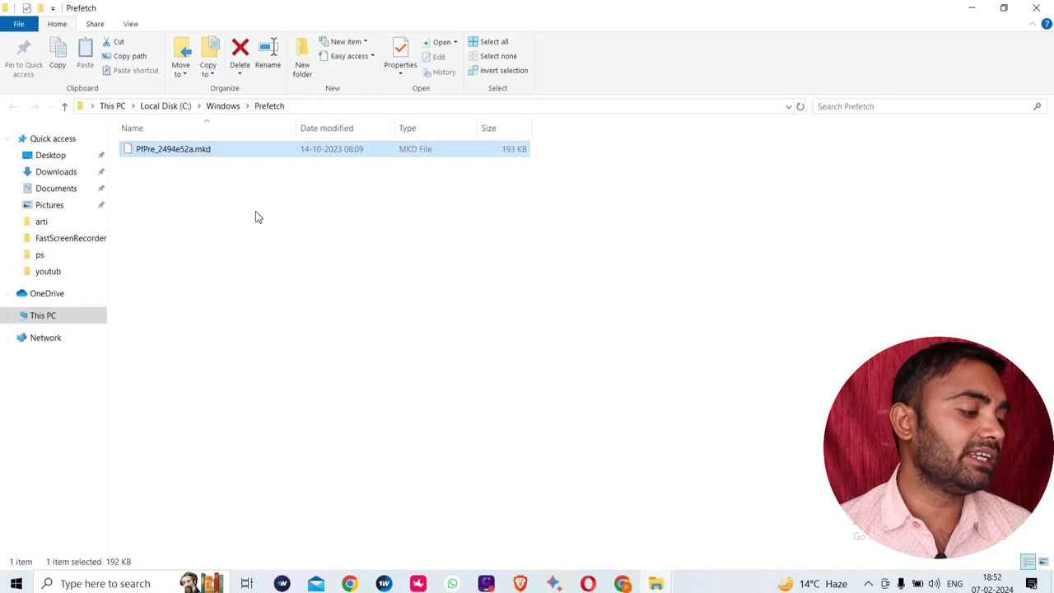
# Step: Delete all remaining items in the Prefetch folder again, skipping the PfPre_2494e52a.mkd file that is in use
pyautogui.hotkey('ctrl', 'a')
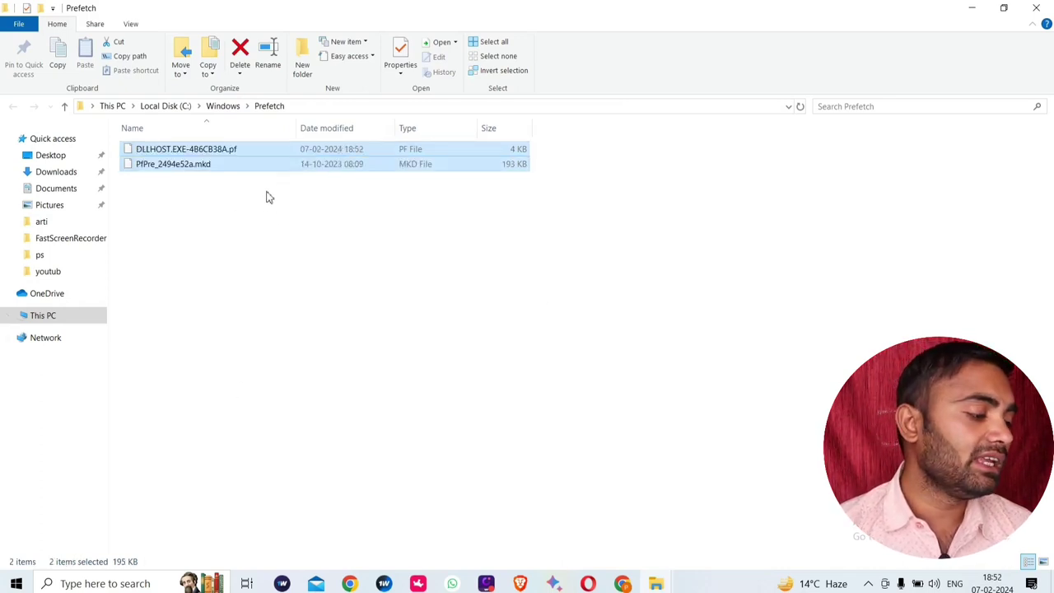
pyautogui.rightClick(275, 169)
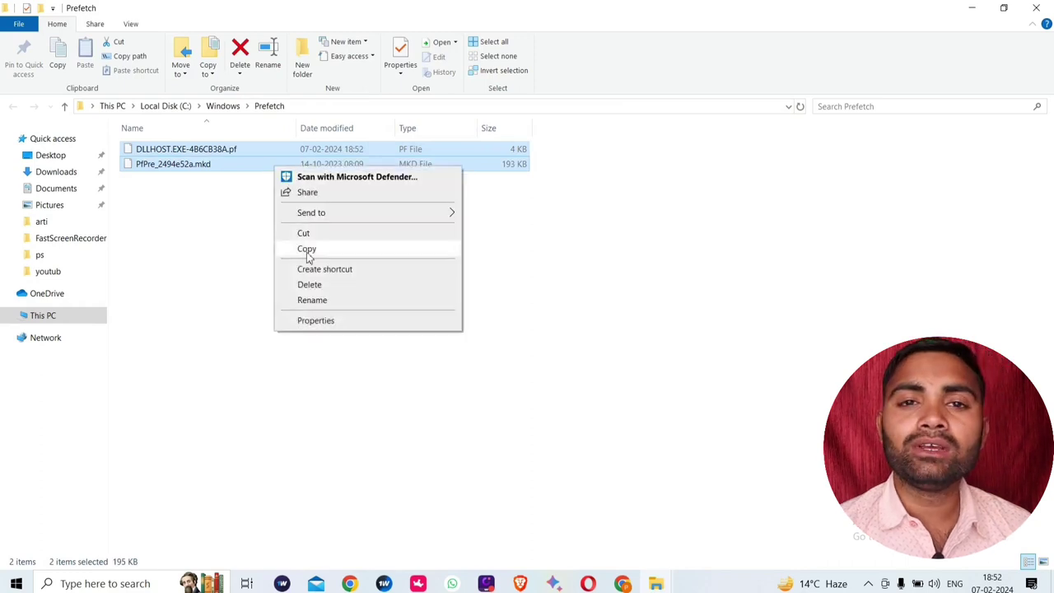
pyautogui.click(311, 288)
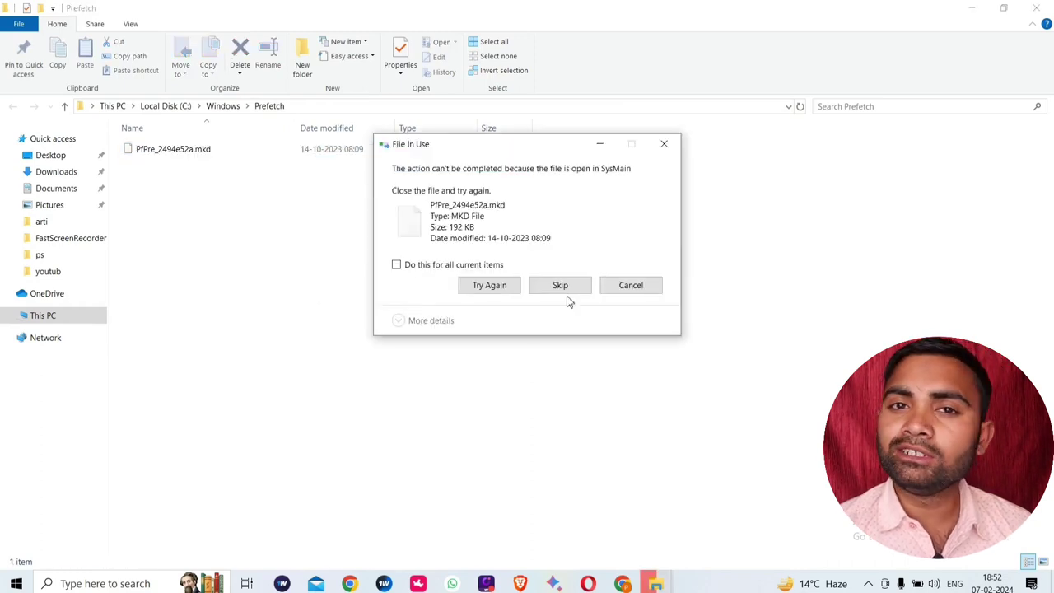
pyautogui.click(562, 288)
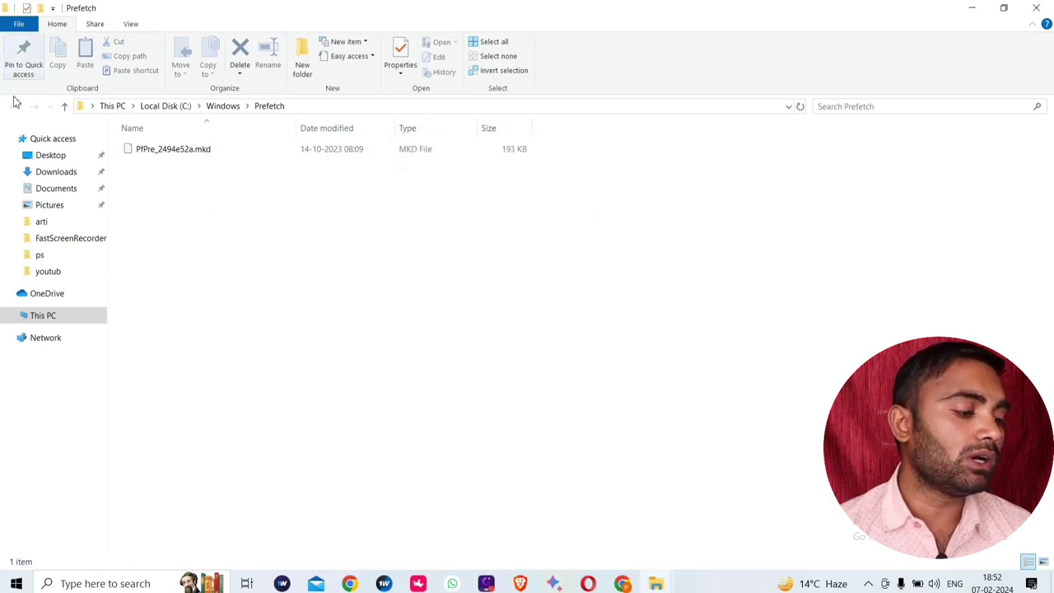
# Step: Minimize the Prefetch window, refresh the desktop, and open the Recycle Bin to look through its deleted items
pyautogui.click(970, 8)
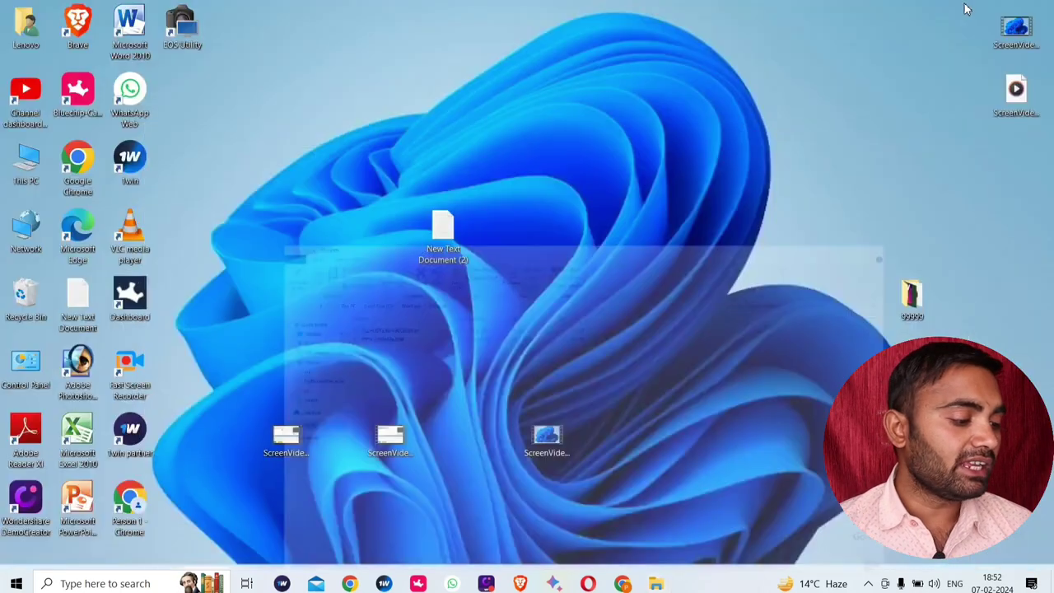
pyautogui.rightClick(684, 105)
pyautogui.click(713, 148)
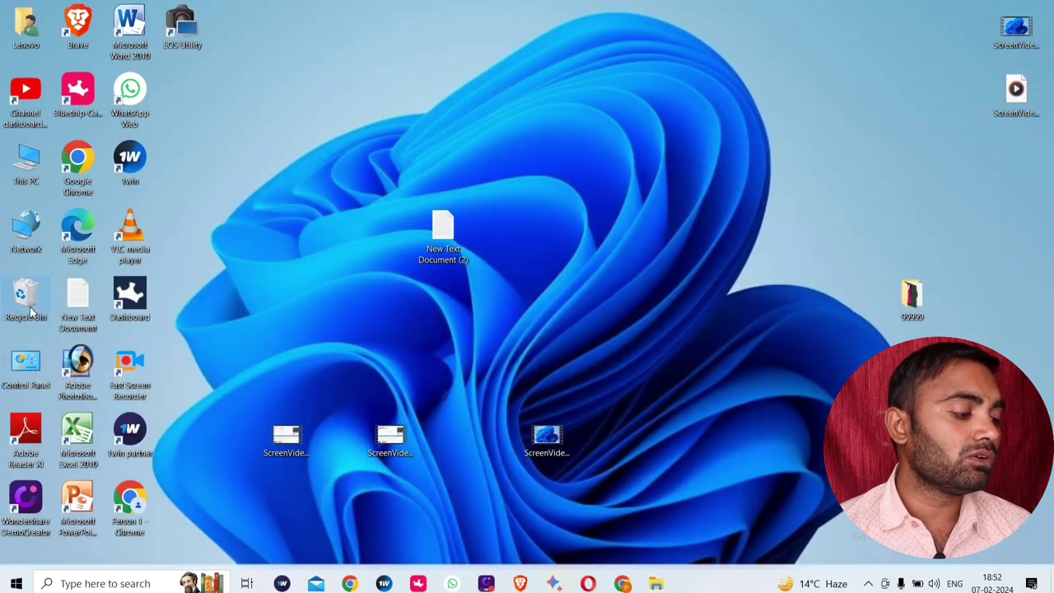
pyautogui.doubleClick(29, 309)
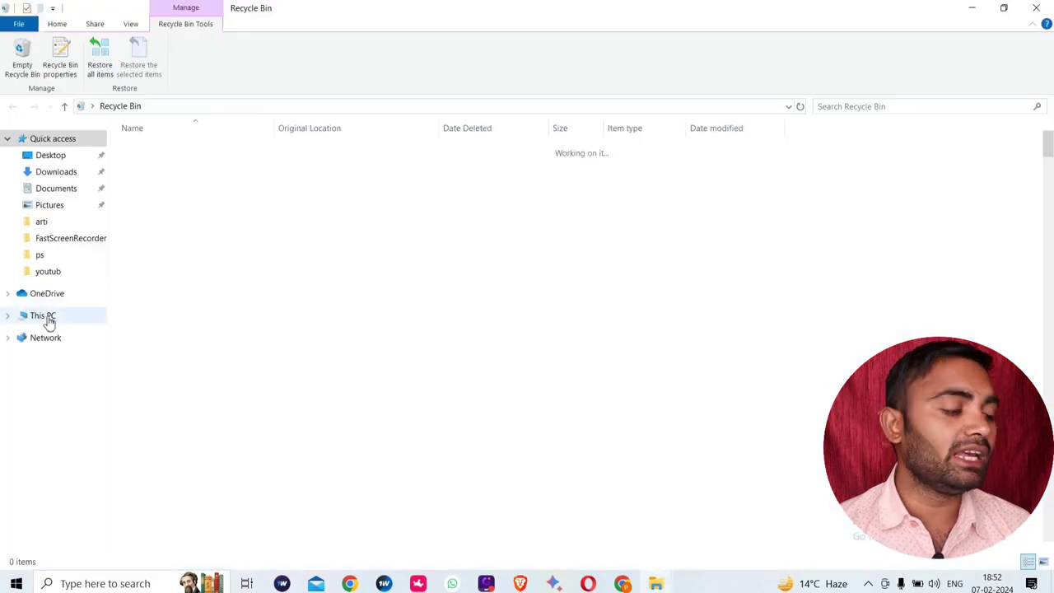
pyautogui.scroll(-15, 231, 350)
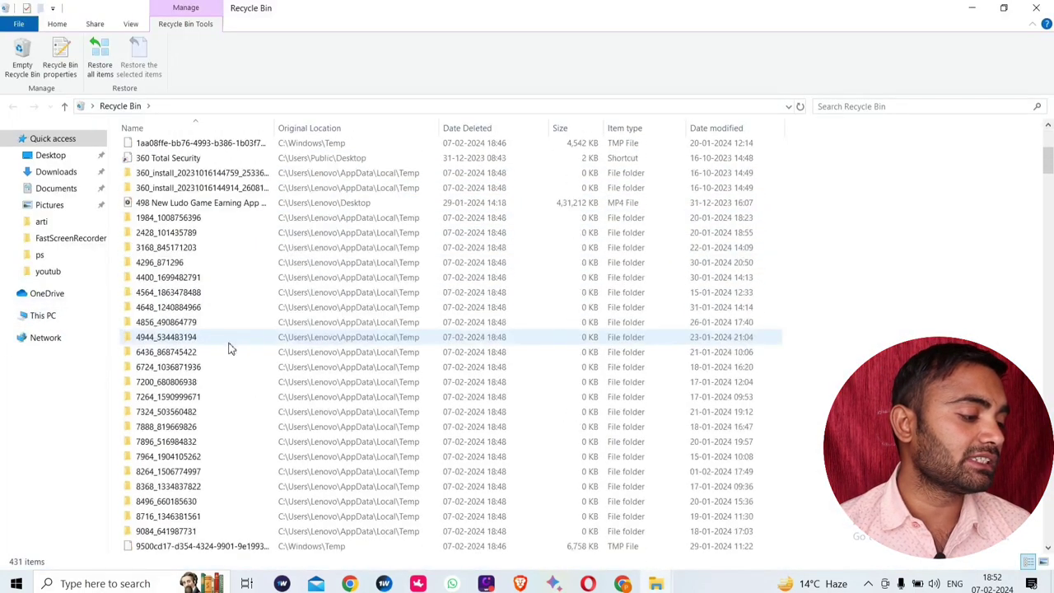
pyautogui.scroll(-1, 230, 350)
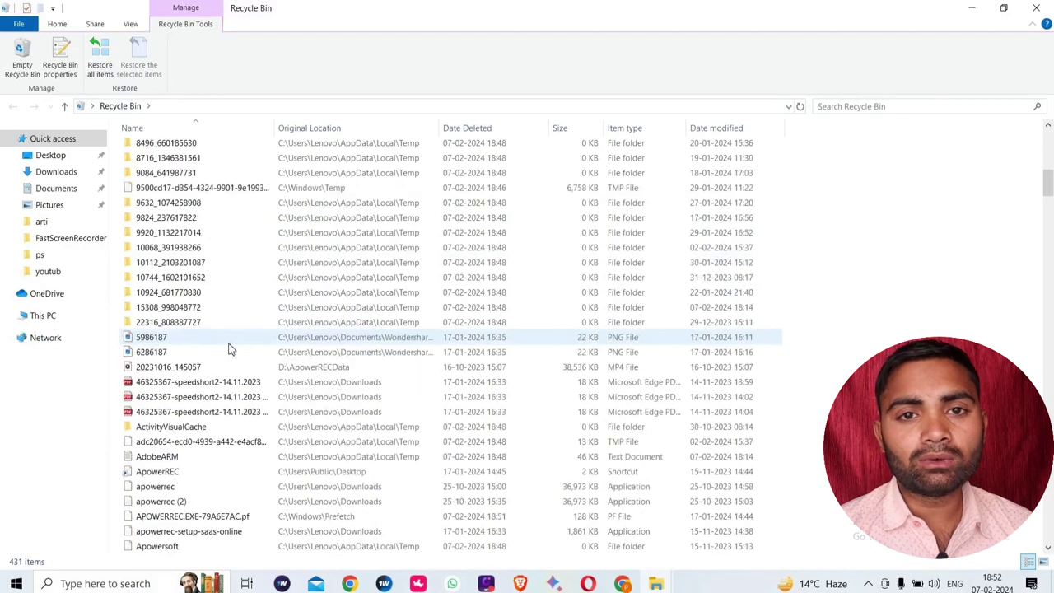
pyautogui.scroll(-4, 272, 398)
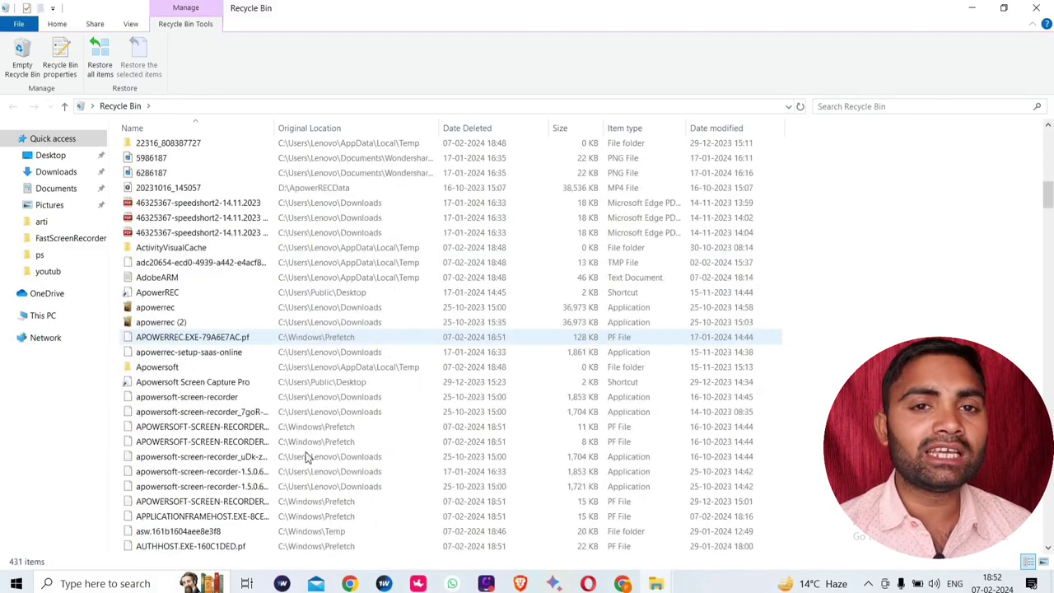
pyautogui.scroll(-13, 305, 457)
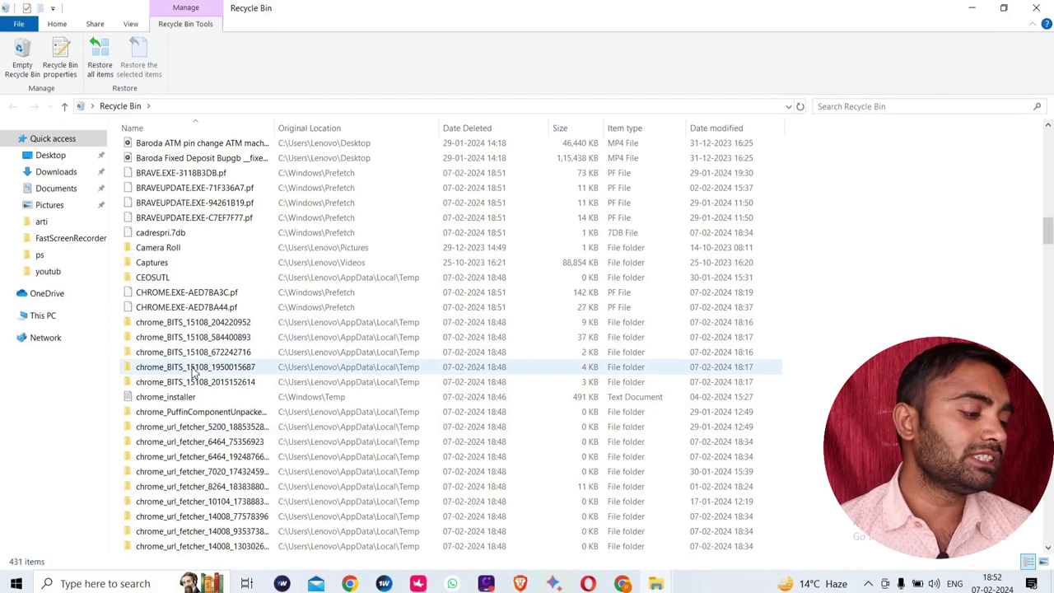
# Step: Permanently delete all items in the Recycle Bin, skipping the WinSAT and asw.161b1604aee8e3f8 folders that need administrator permission
pyautogui.hotkey('ctrl', 'a')
pyautogui.rightClick(198, 371)
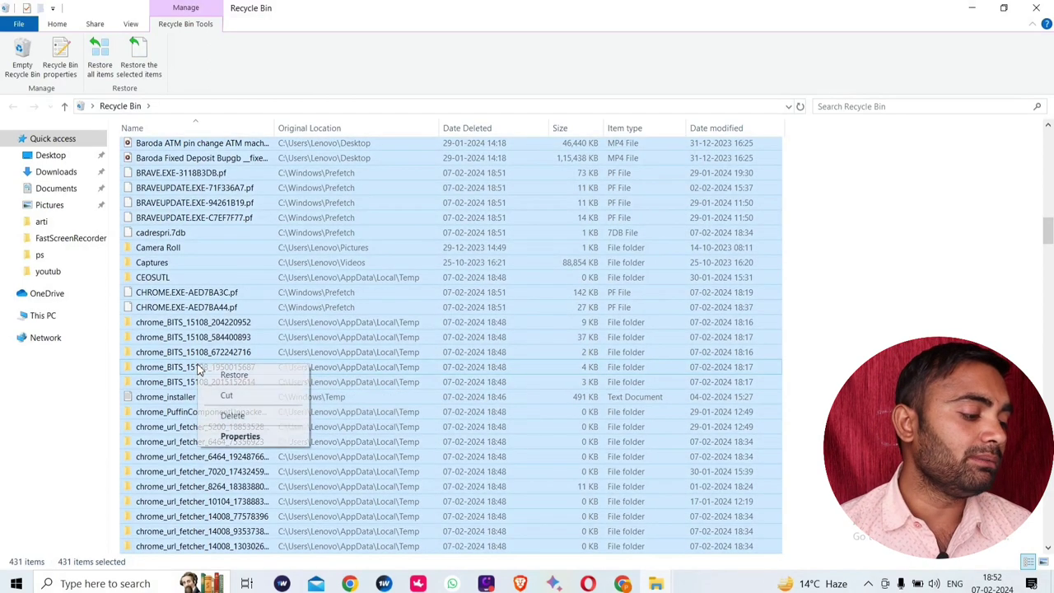
pyautogui.click(251, 417)
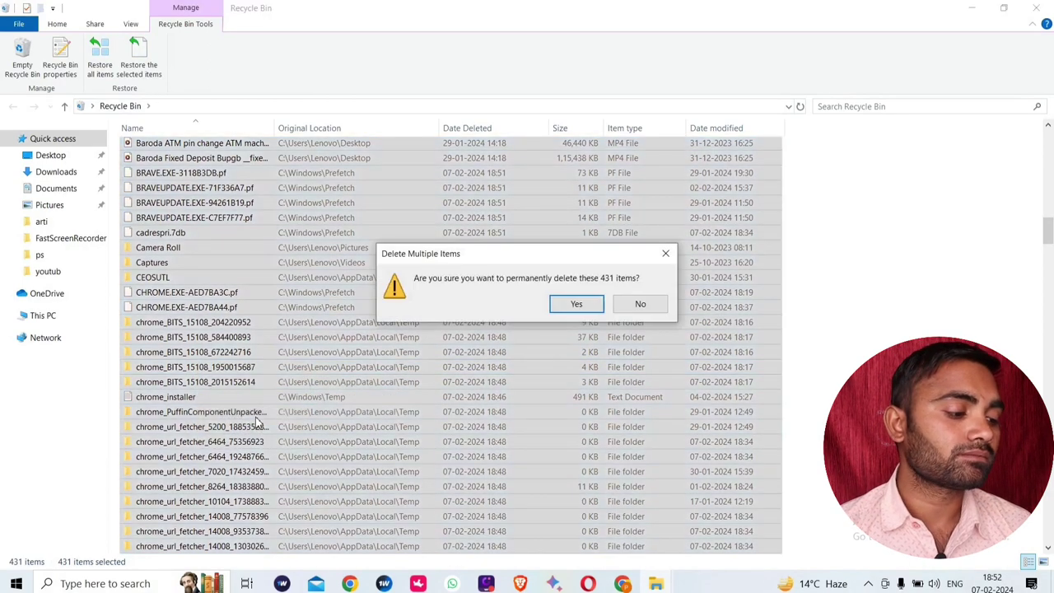
pyautogui.click(585, 307)
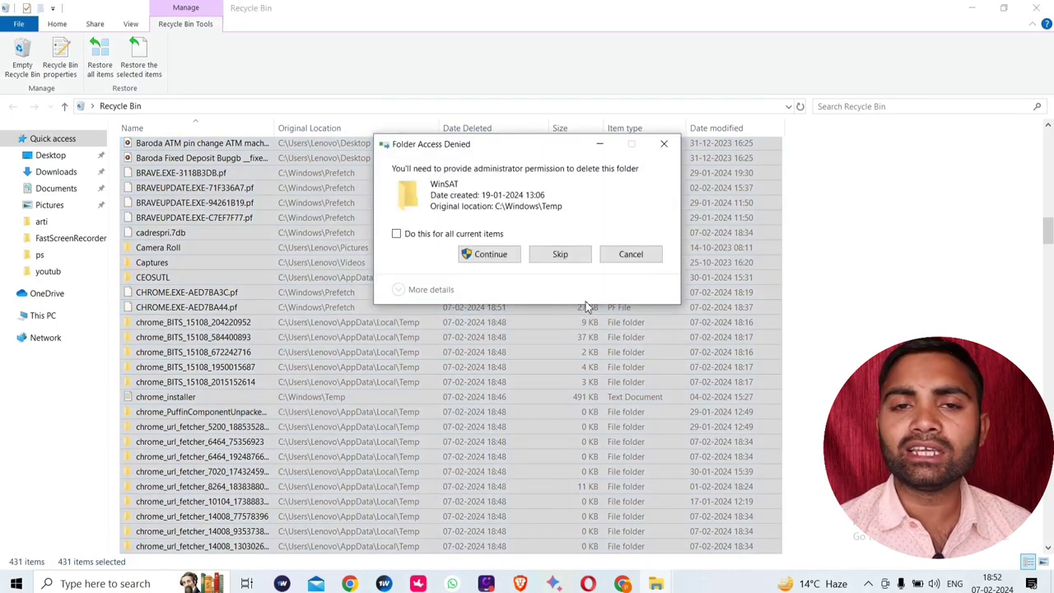
pyautogui.click(563, 251)
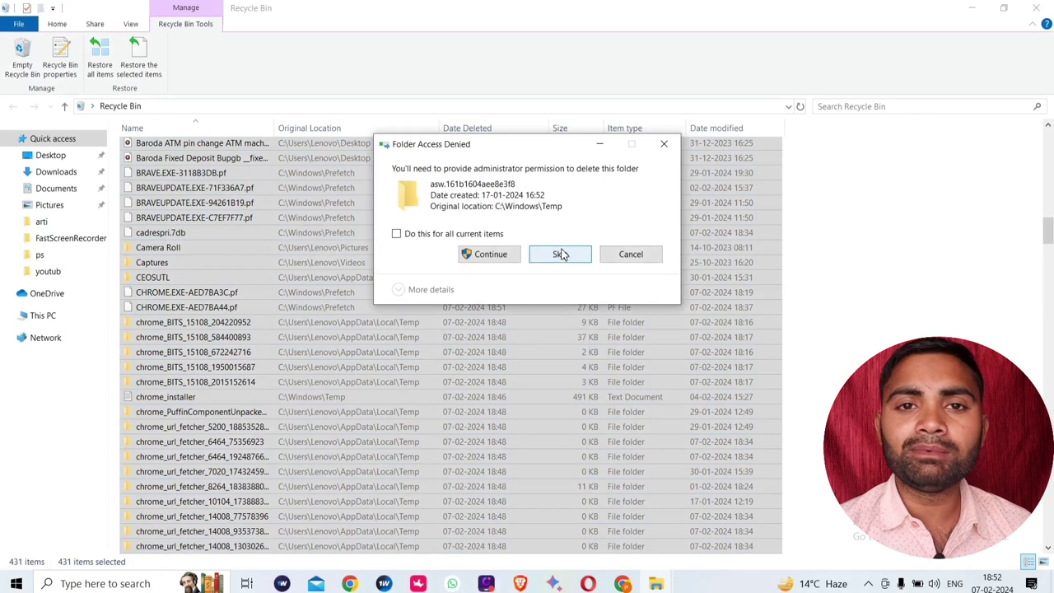
pyautogui.click(561, 256)
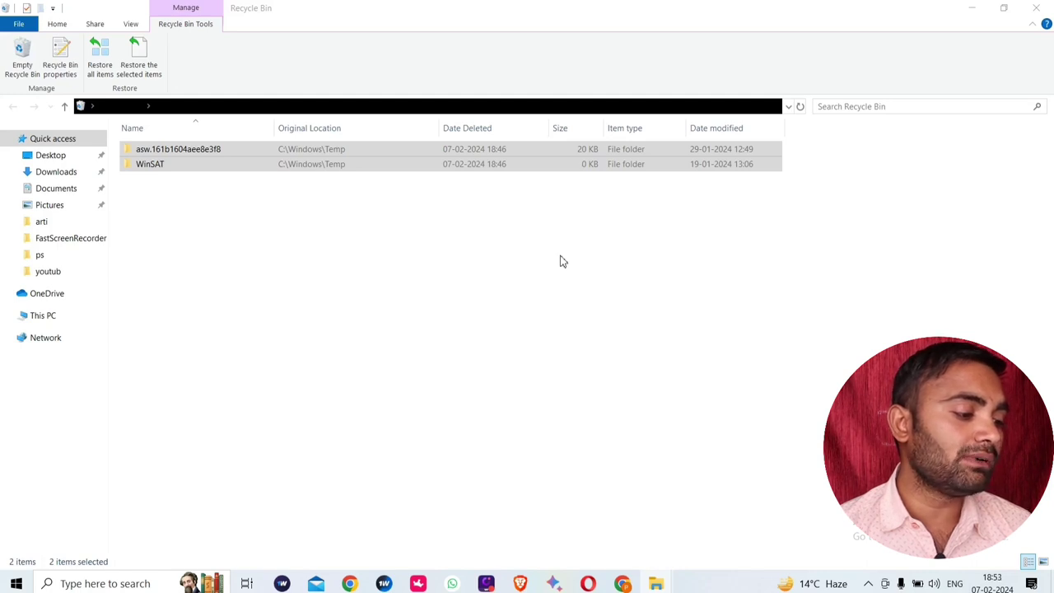
# Step: Minimize the Recycle Bin window and open the Windows Storage settings
pyautogui.click(94, 583)
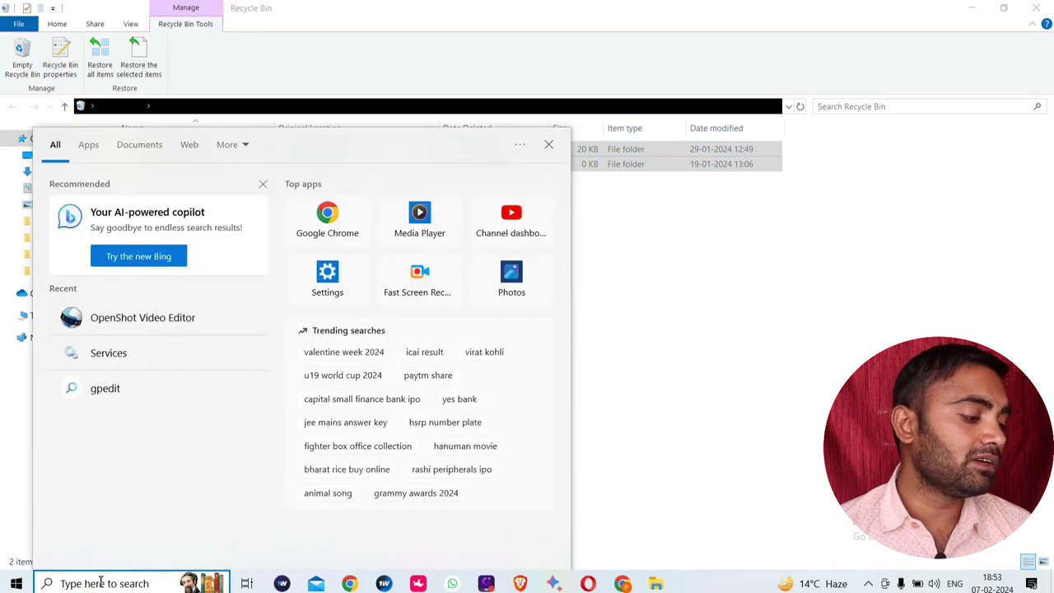
pyautogui.click(549, 145)
pyautogui.click(971, 8)
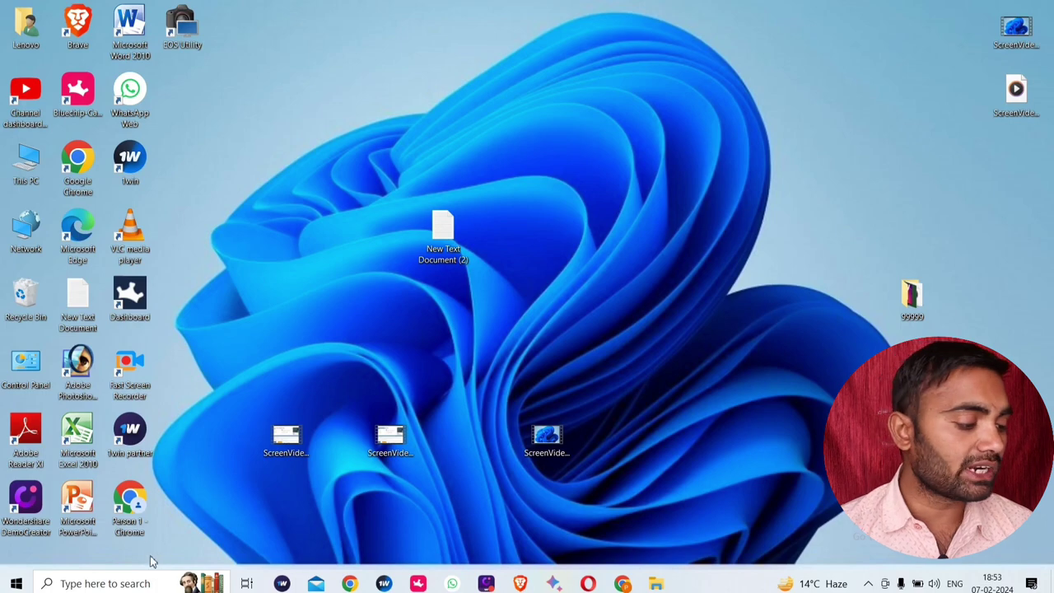
pyautogui.click(133, 582)
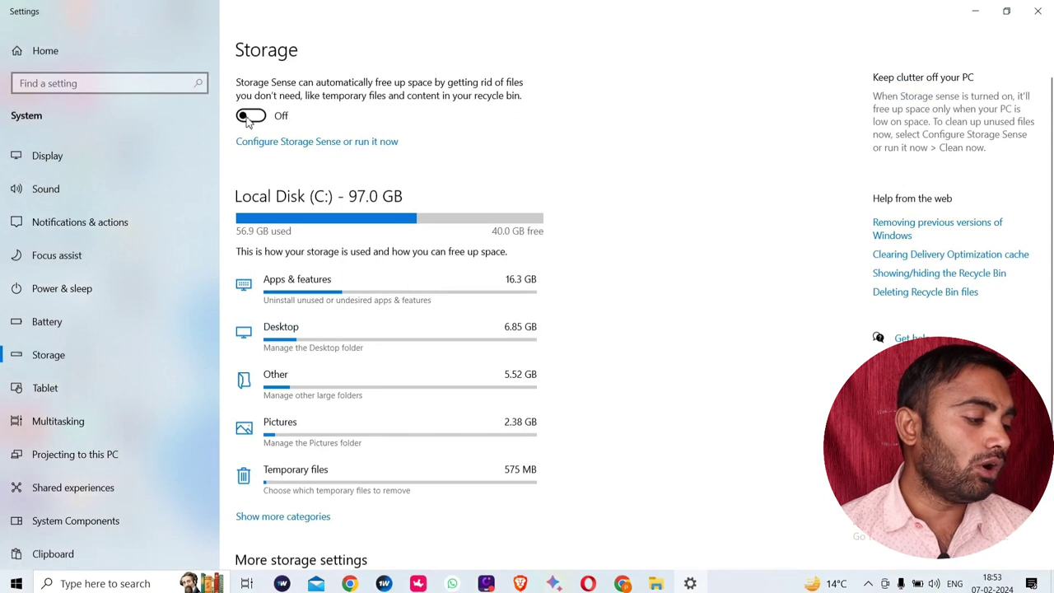
# Step: Look over the storage usage of Local Disk (C:) and turn on Storage Sense
pyautogui.scroll(-5, 267, 202)
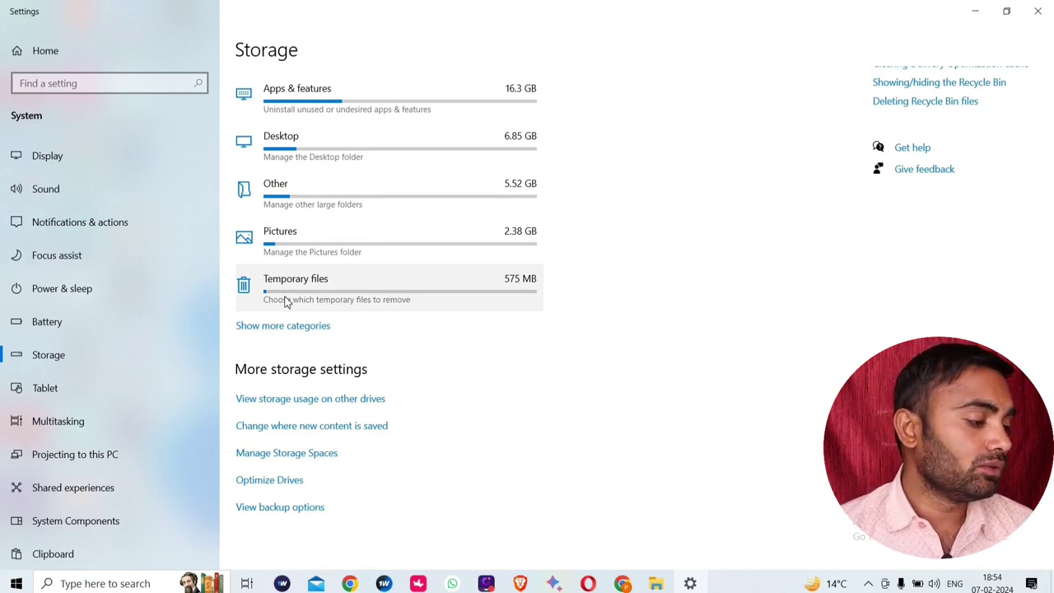
pyautogui.scroll(5, 286, 302)
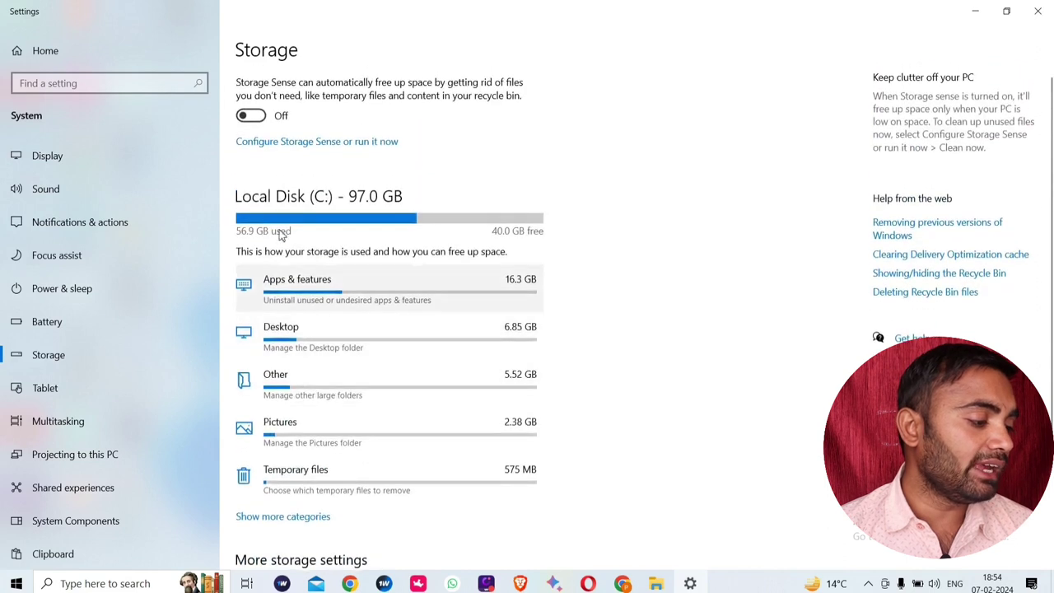
pyautogui.click(245, 117)
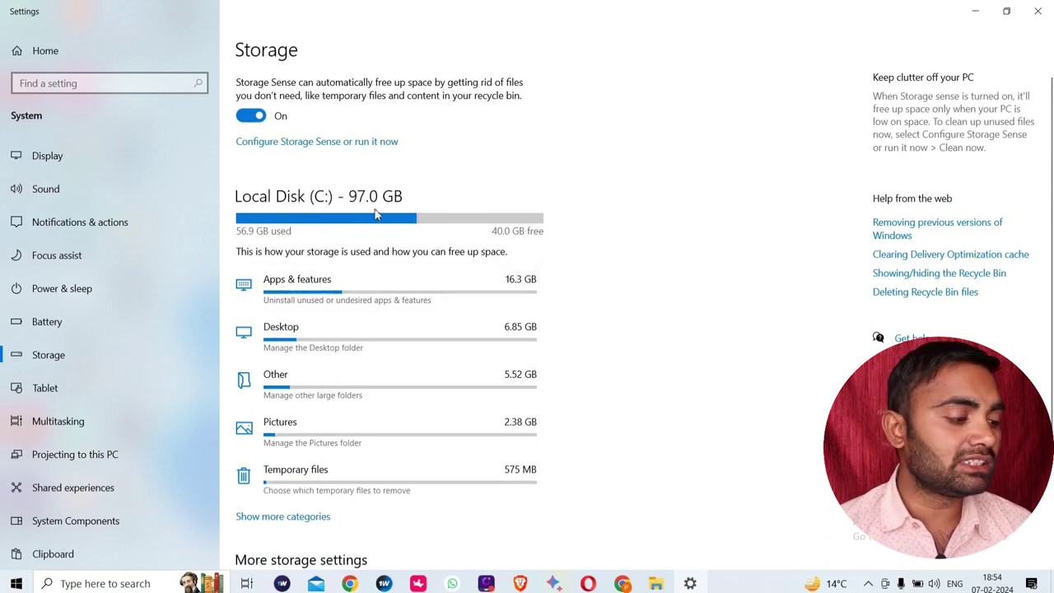
# Step: Configure Storage Sense to delete Downloads files not opened for more than 30 days, and run the cleanup immediately
pyautogui.click(296, 142)
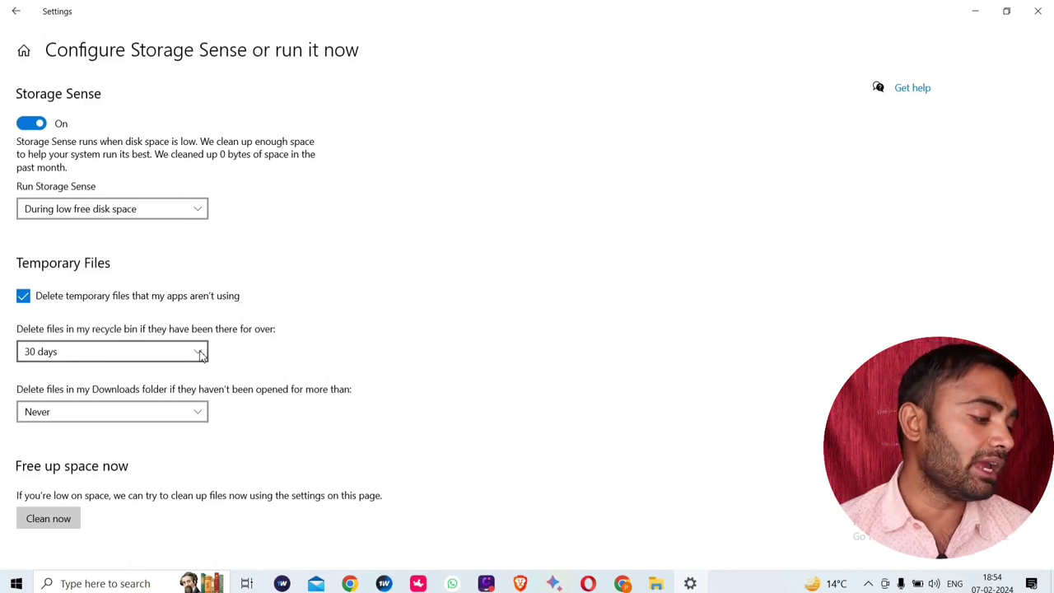
pyautogui.scroll(-1, 201, 354)
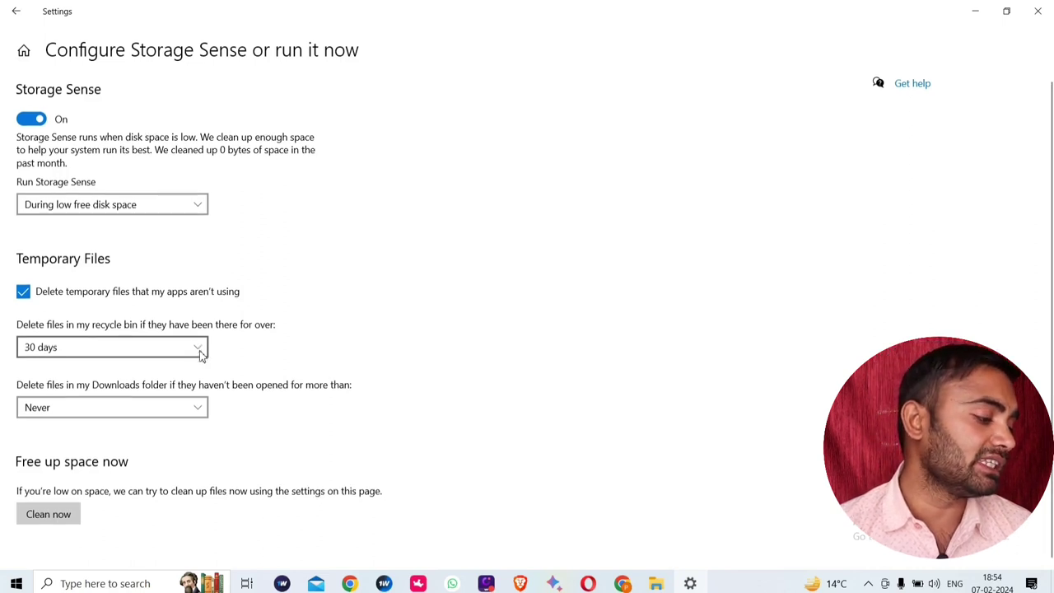
pyautogui.click(201, 408)
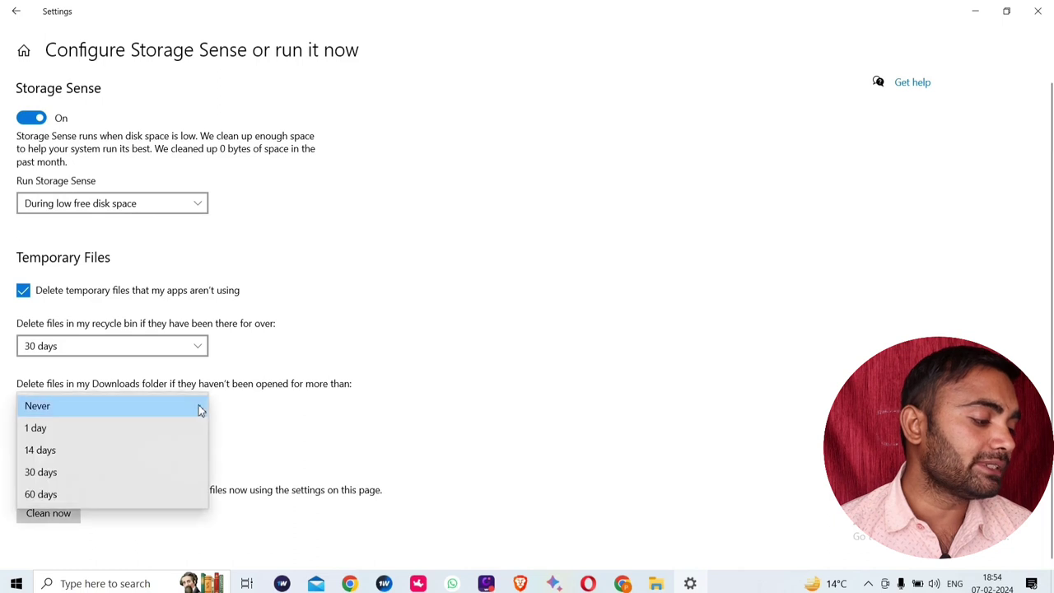
pyautogui.click(132, 474)
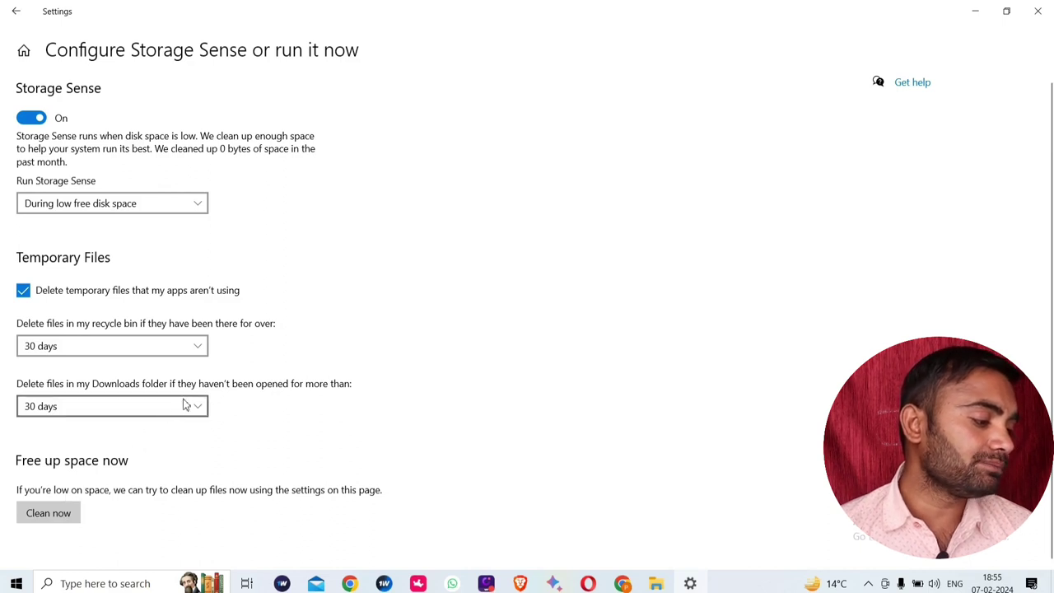
pyautogui.click(60, 517)
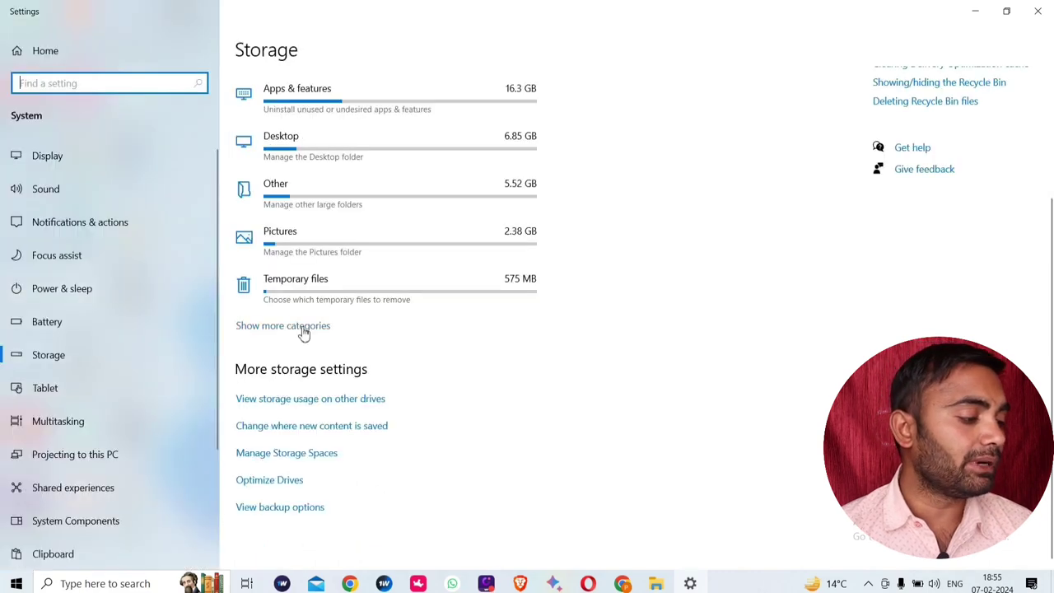
# Step: Expand the Local Disk (C:) usage list to show more categories and examine how much space each one takes
pyautogui.click(301, 330)
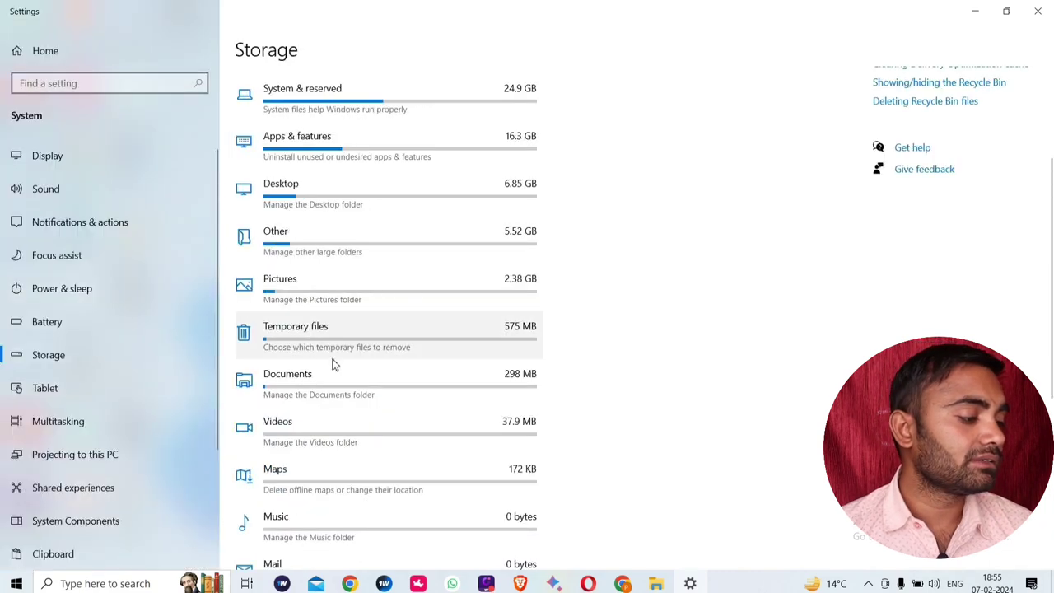
pyautogui.scroll(-5, 334, 365)
pyautogui.scroll(2, 335, 372)
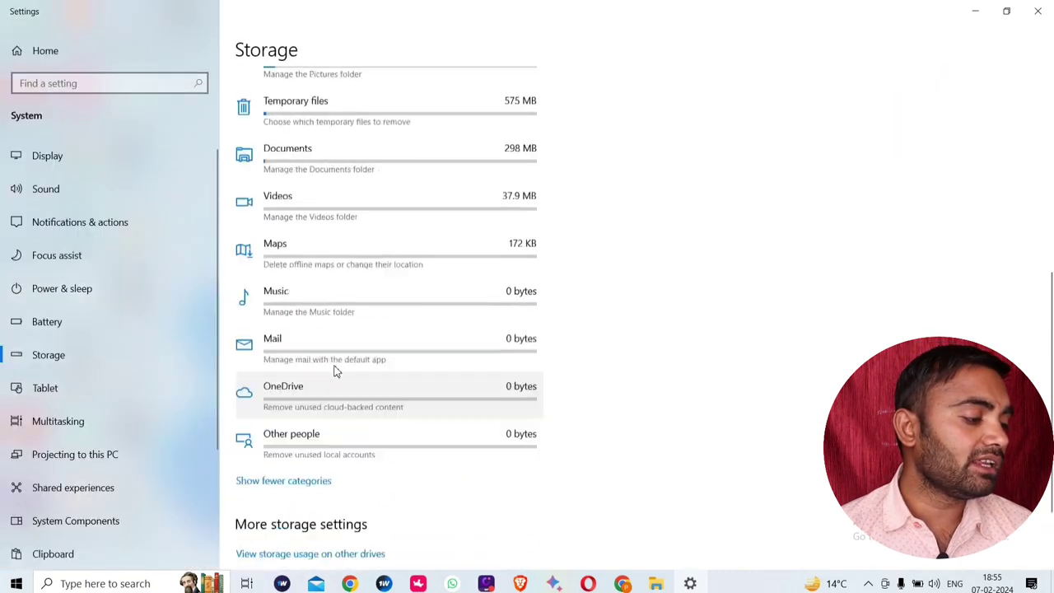
pyautogui.scroll(5, 334, 371)
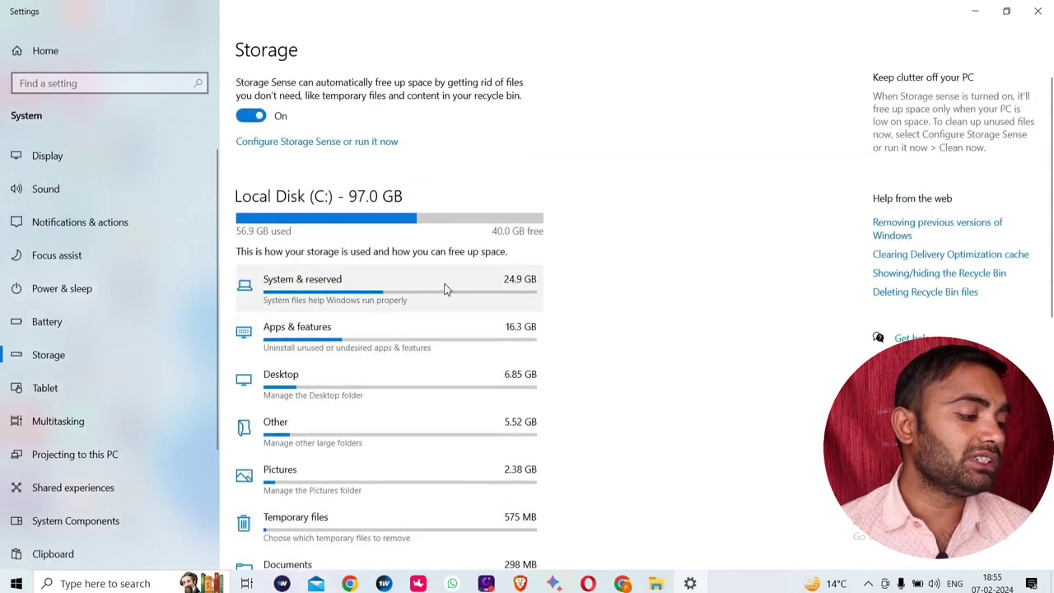
# Step: Open the Apps & features list for Local Disk (C:) and examine the installed apps and their sizes for unneeded ones
pyautogui.click(442, 342)
pyautogui.scroll(-2, 318, 401)
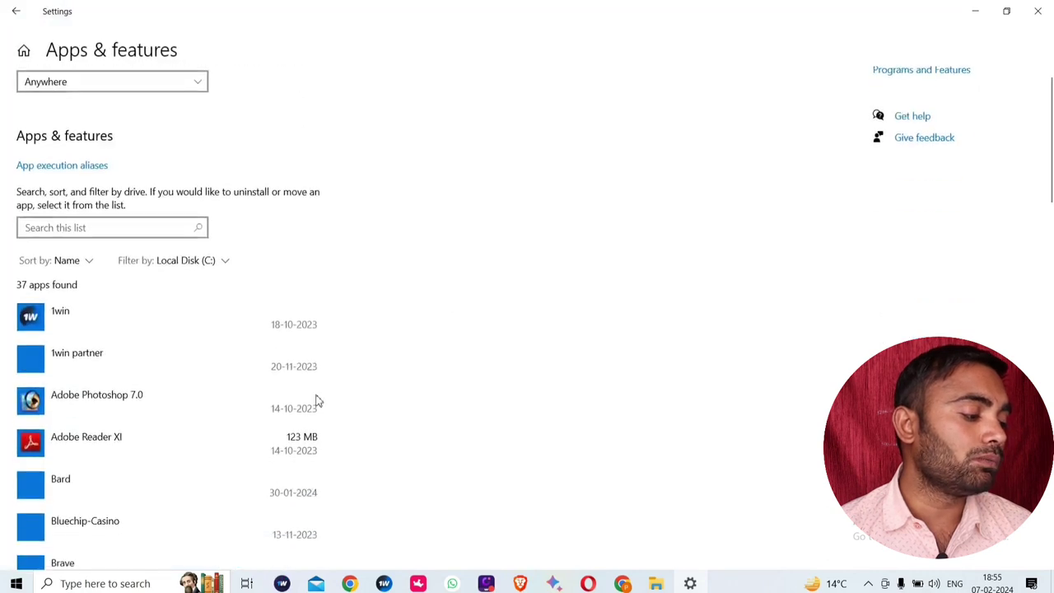
pyautogui.scroll(-3, 318, 401)
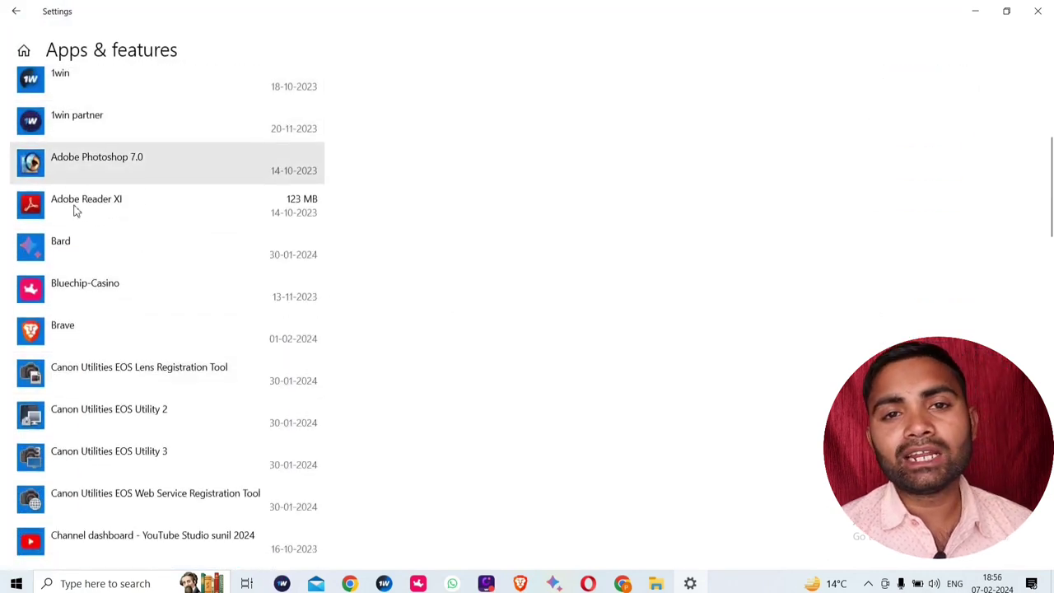
pyautogui.scroll(-1, 79, 209)
pyautogui.scroll(2, 82, 206)
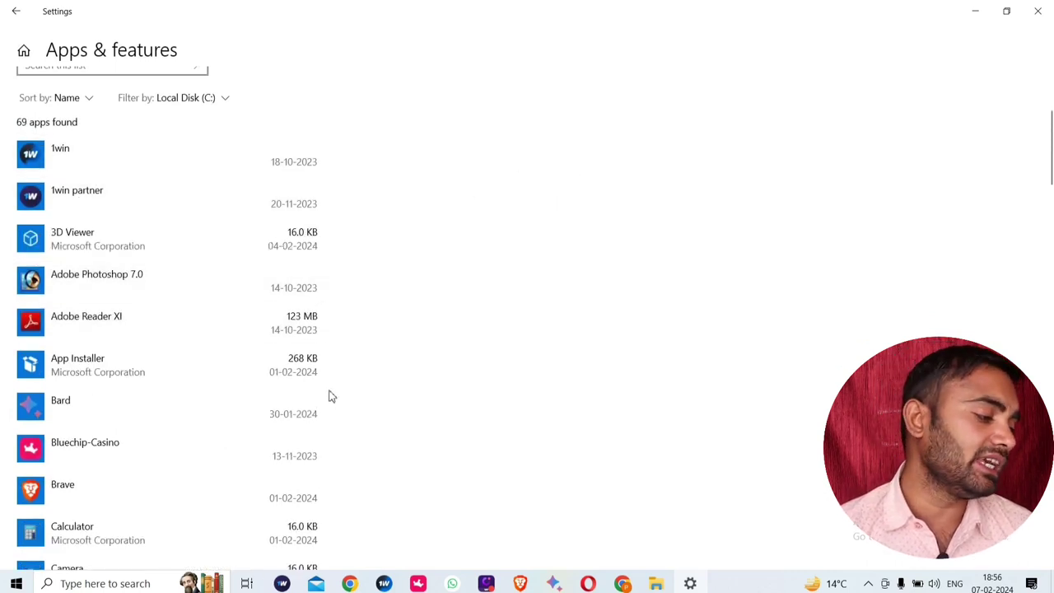
pyautogui.scroll(-3, 312, 422)
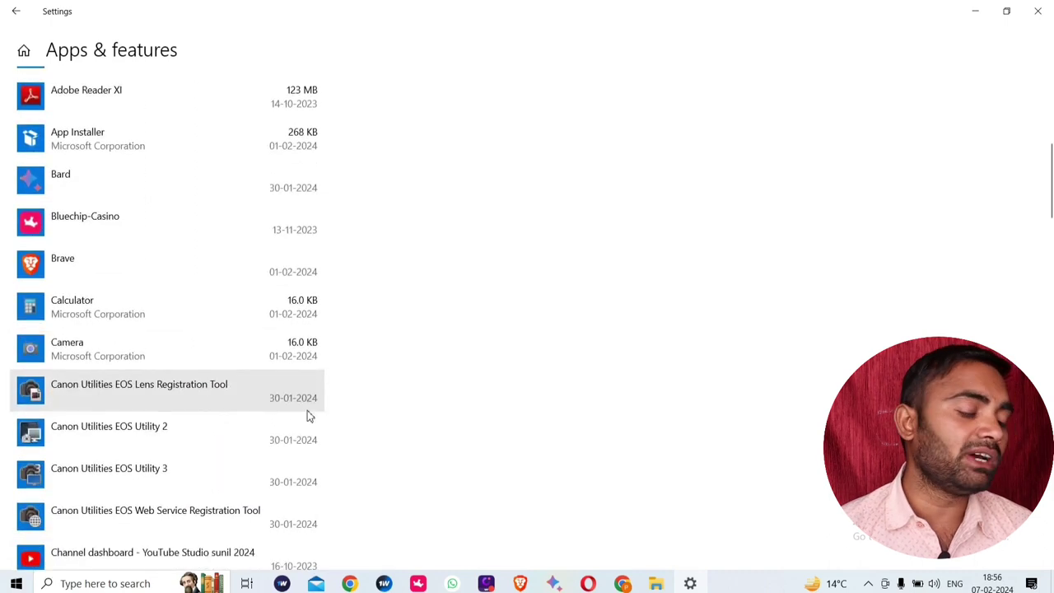
pyautogui.scroll(-2, 307, 408)
pyautogui.scroll(-3, 307, 404)
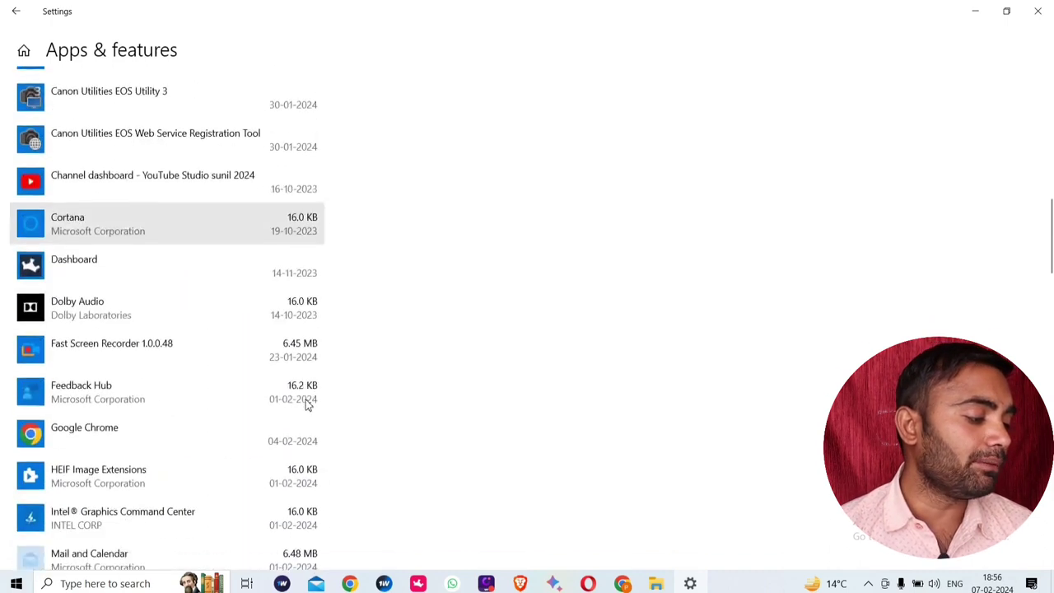
pyautogui.scroll(-1, 307, 402)
pyautogui.scroll(-3, 307, 402)
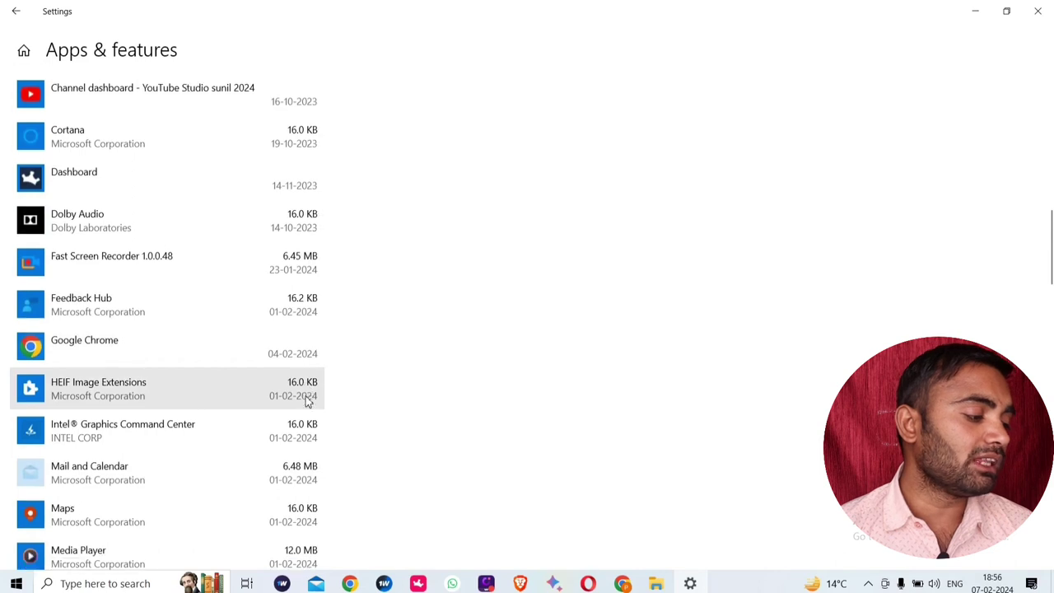
pyautogui.scroll(-2, 307, 402)
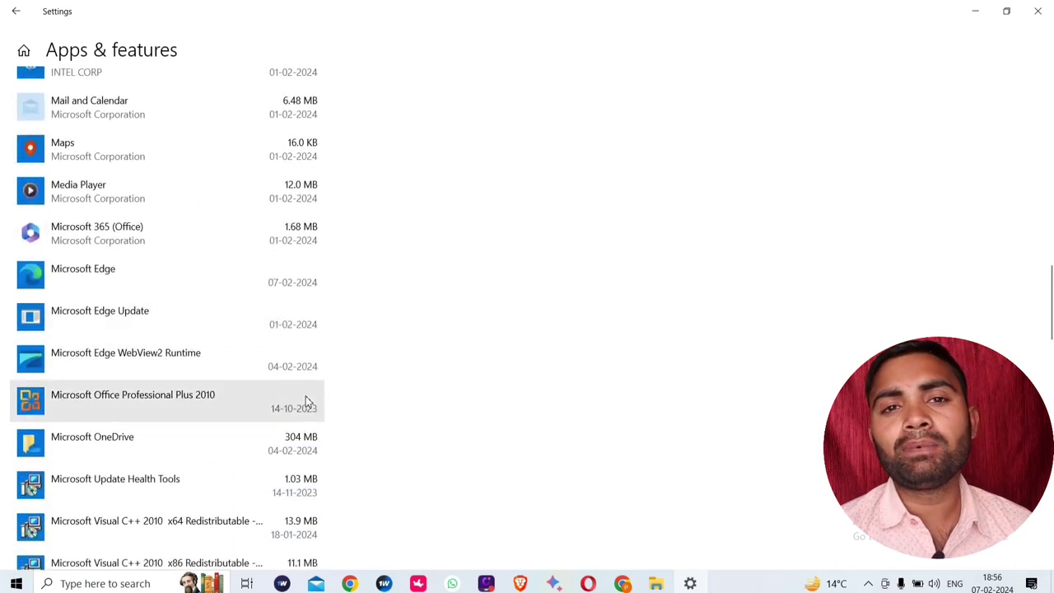
pyautogui.scroll(-1, 307, 401)
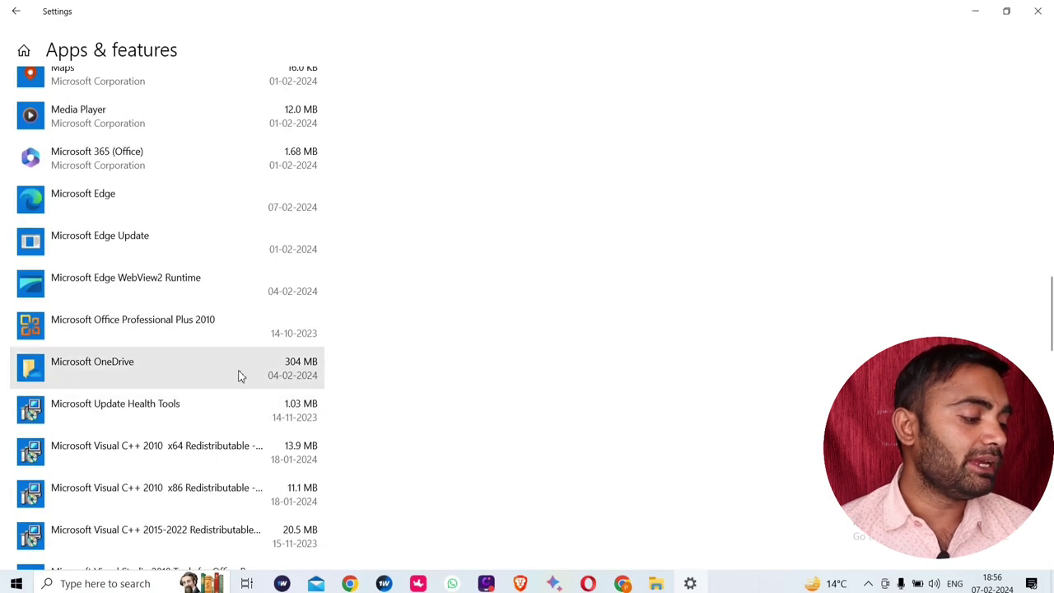
pyautogui.scroll(-1, 242, 372)
pyautogui.scroll(-2, 243, 370)
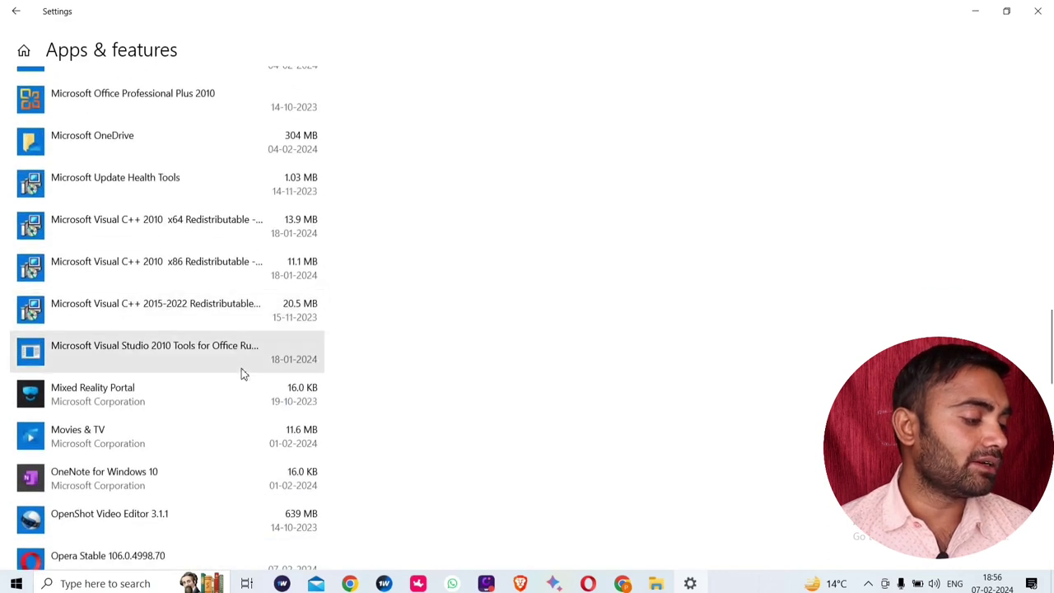
pyautogui.scroll(-1, 242, 371)
pyautogui.scroll(-1, 242, 371)
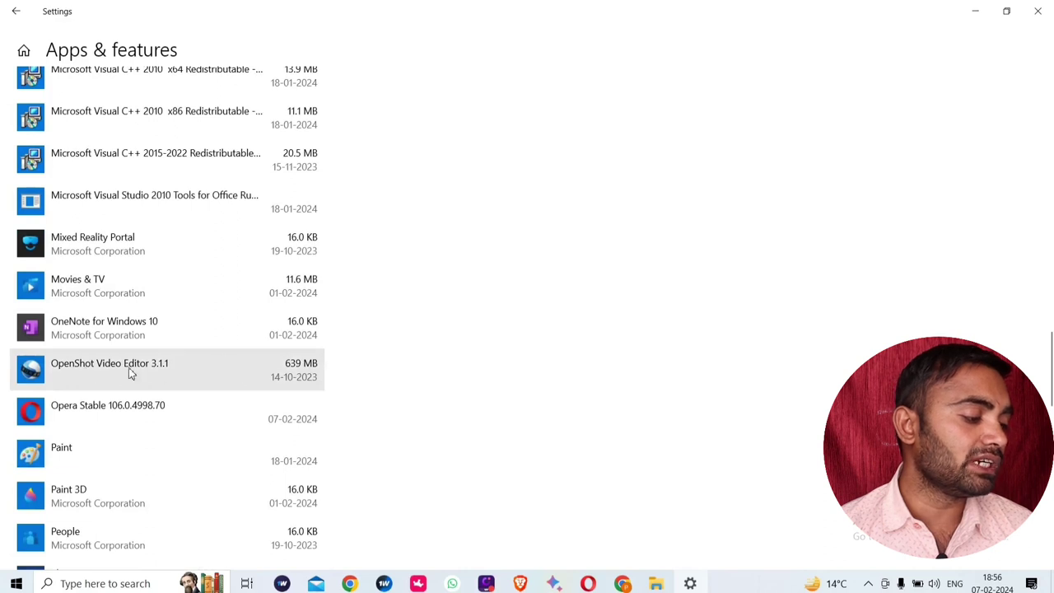
pyautogui.scroll(-3, 231, 370)
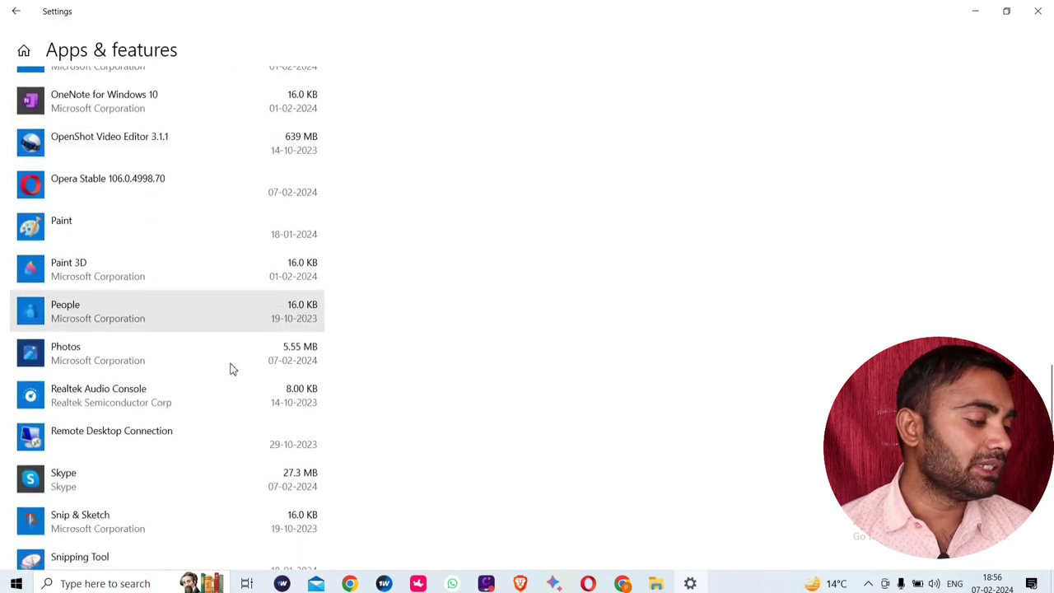
pyautogui.scroll(1, 251, 338)
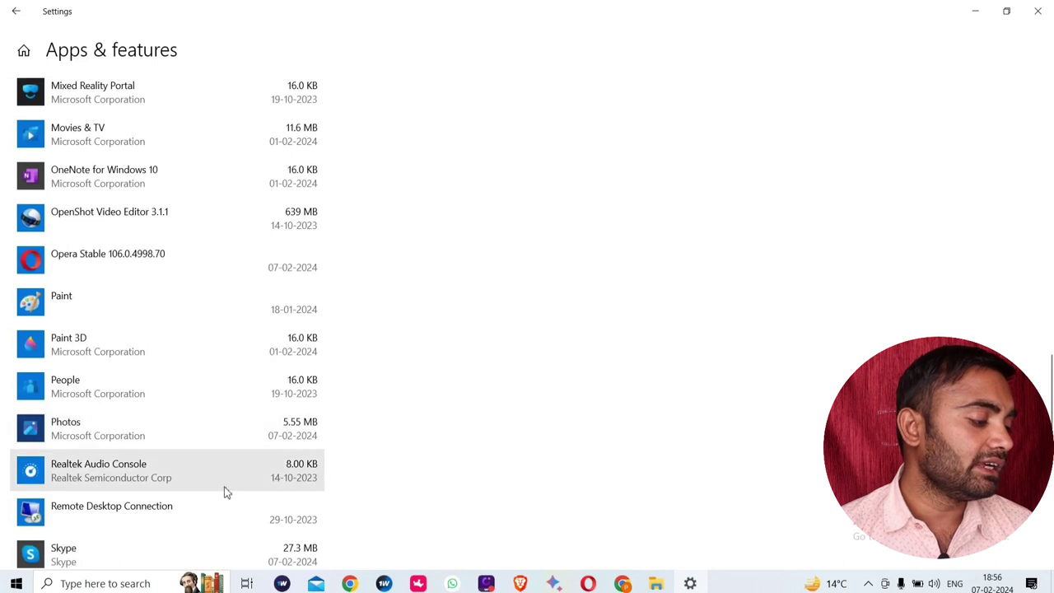
# Step: Uninstall Spotify Music, check the rest of the installed apps list, and leave Apps & features
pyautogui.scroll(-3, 225, 491)
pyautogui.scroll(-1, 225, 489)
pyautogui.scroll(-2, 227, 486)
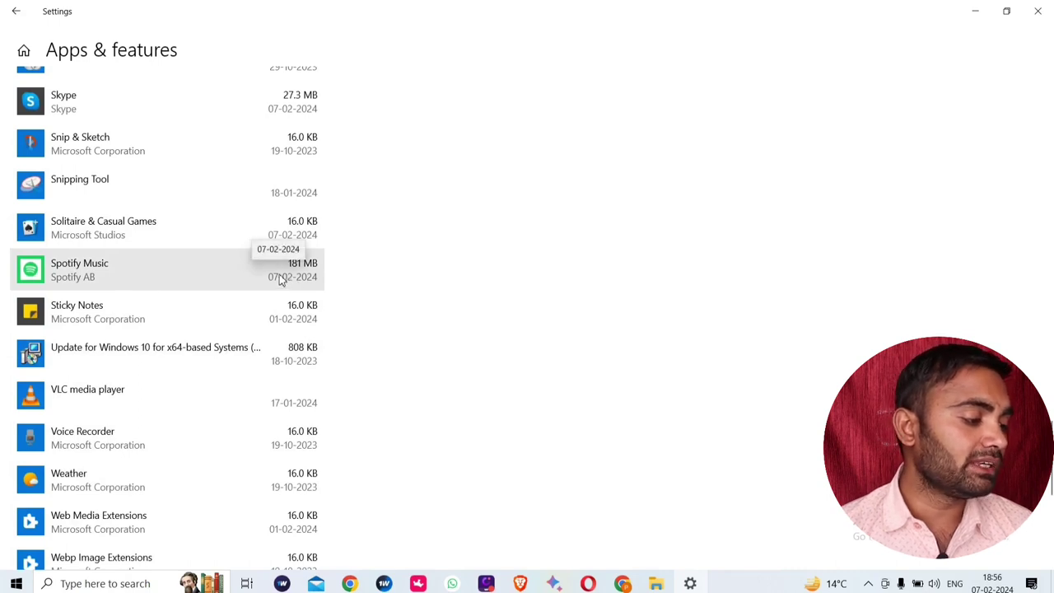
pyautogui.click(30, 281)
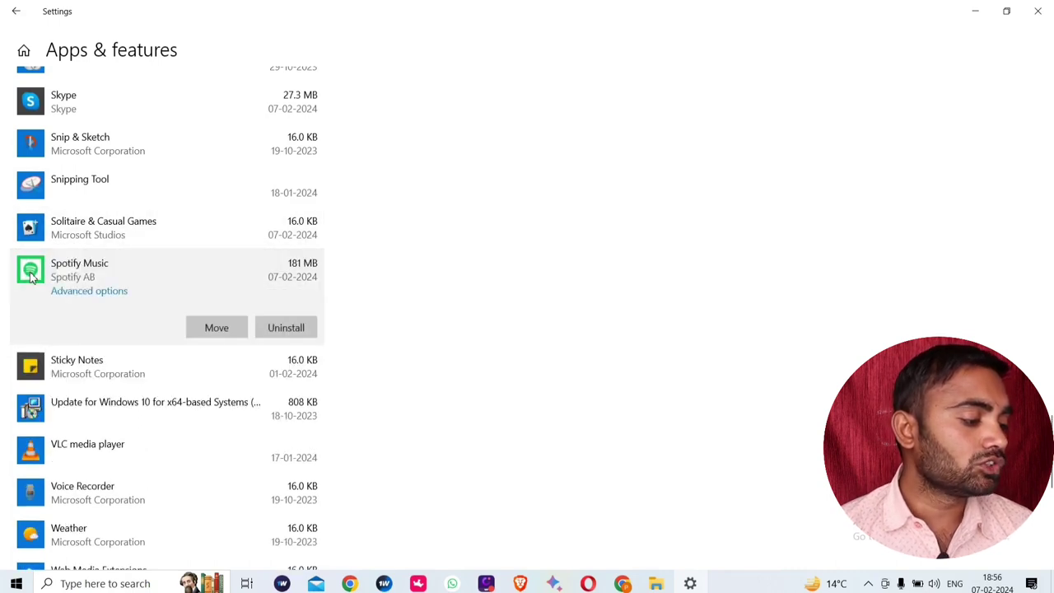
pyautogui.click(285, 328)
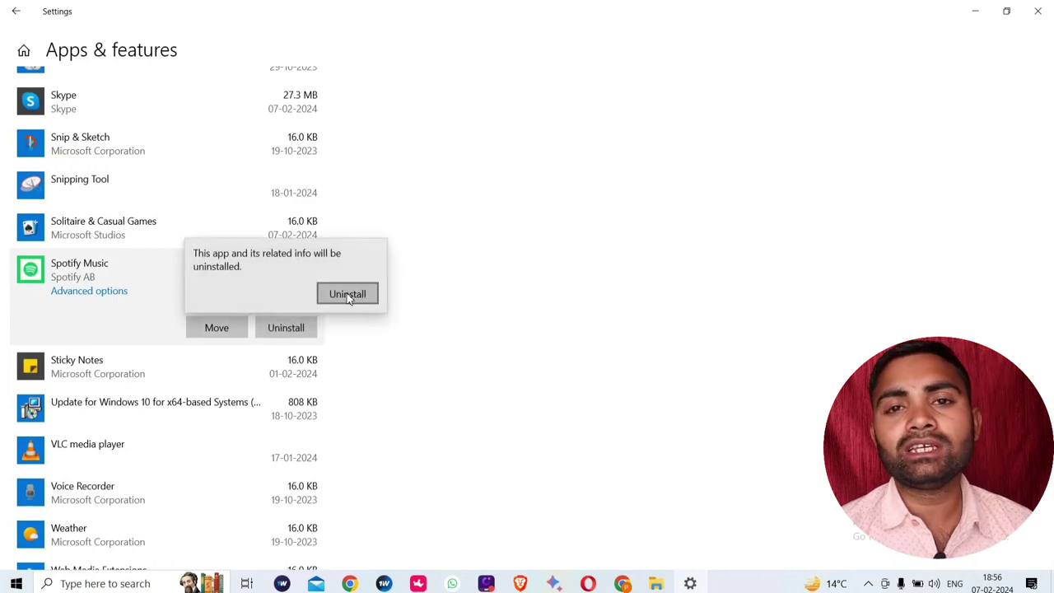
pyautogui.click(348, 294)
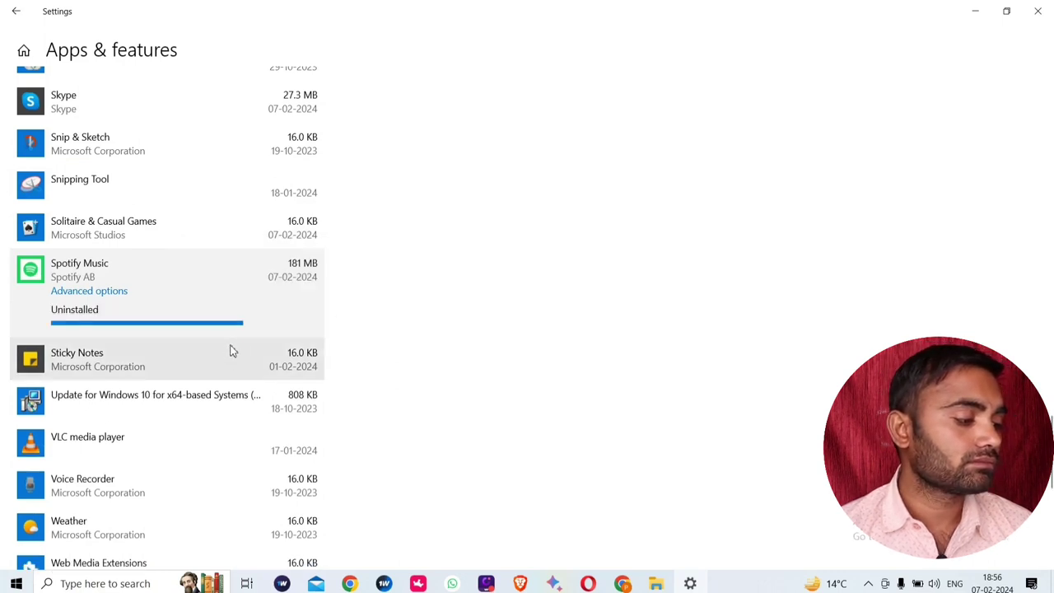
pyautogui.scroll(-5, 244, 409)
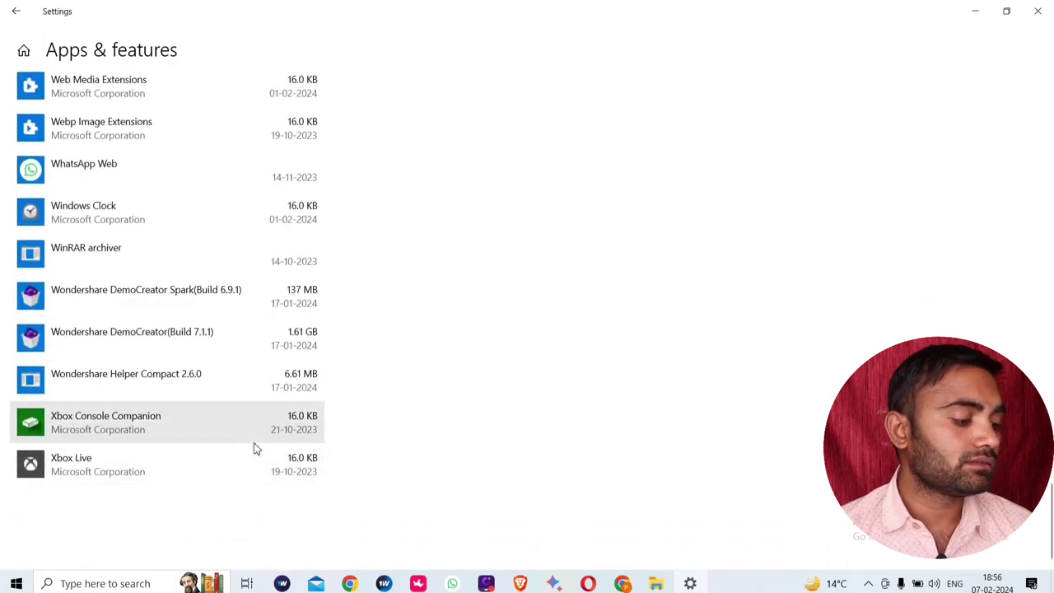
pyautogui.click(20, 12)
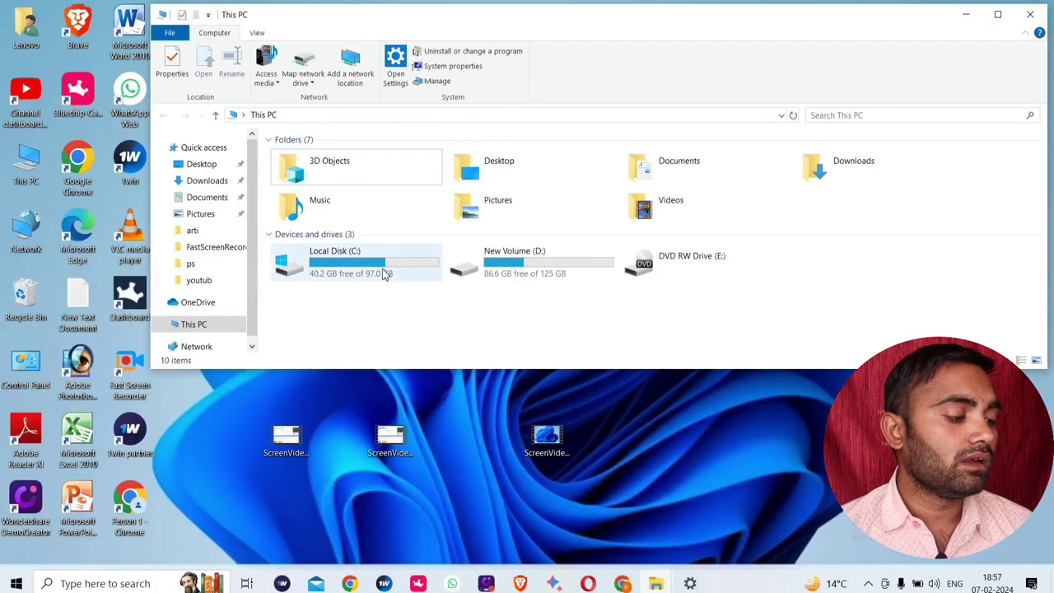
# Step: Start Disk Cleanup from the properties of Local Disk (C:) and select every listed file type for deletion
pyautogui.rightClick(383, 274)
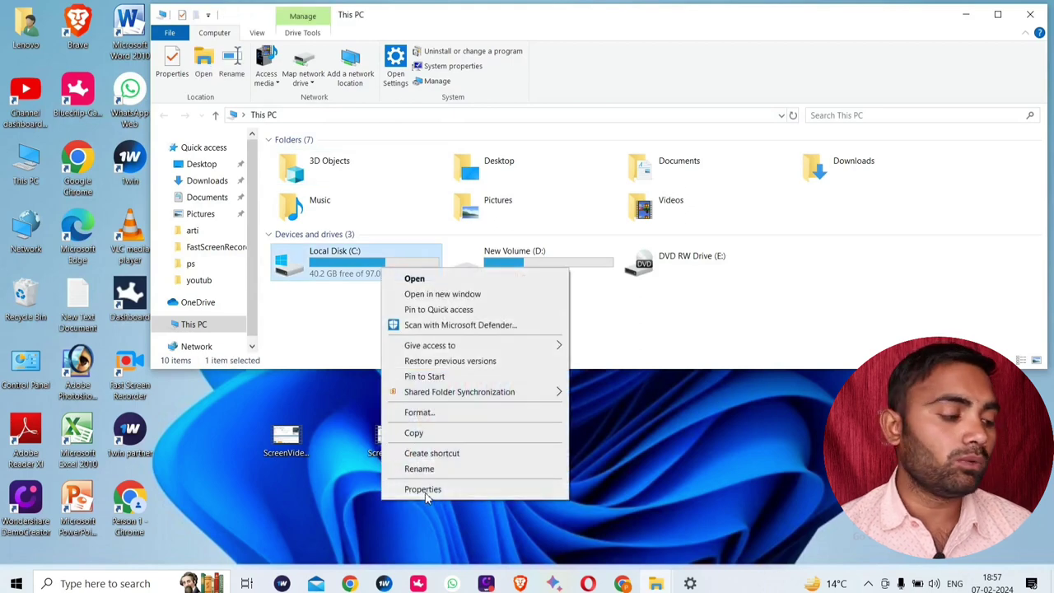
pyautogui.click(405, 489)
pyautogui.click(605, 454)
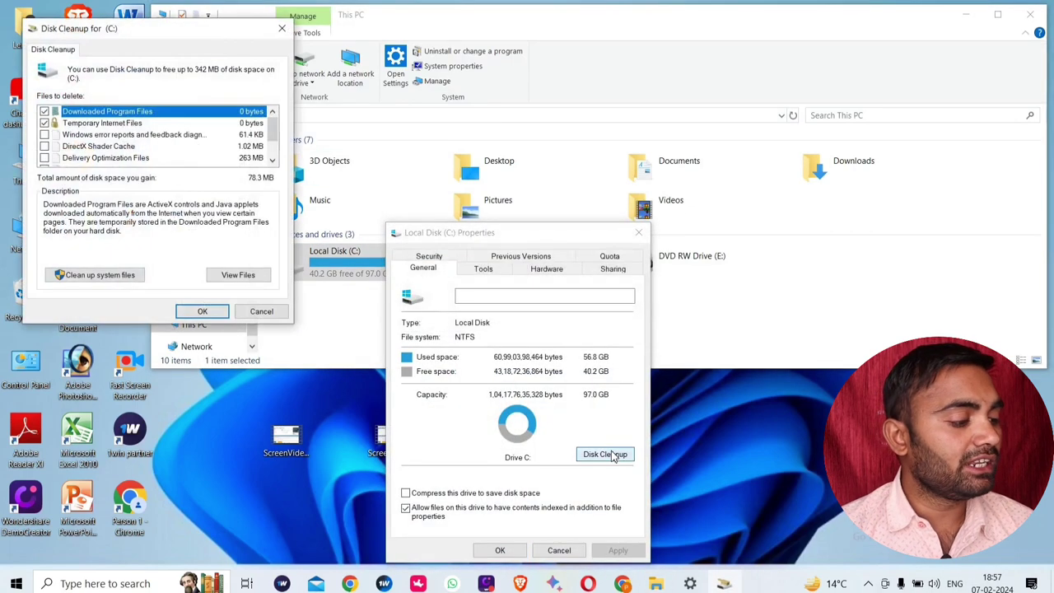
pyautogui.scroll(-1, 60, 140)
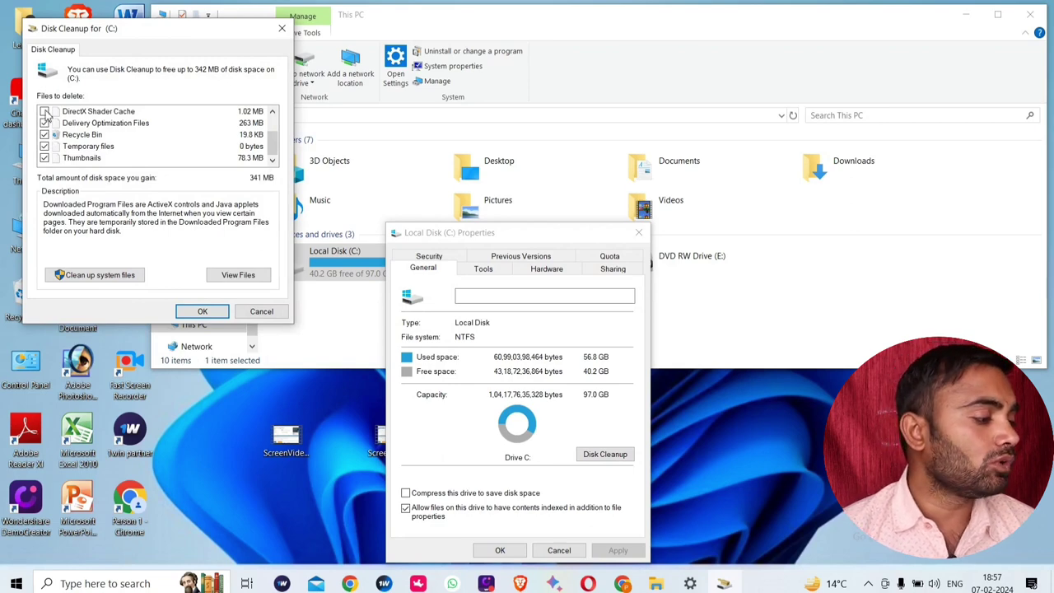
pyautogui.scroll(1, 48, 116)
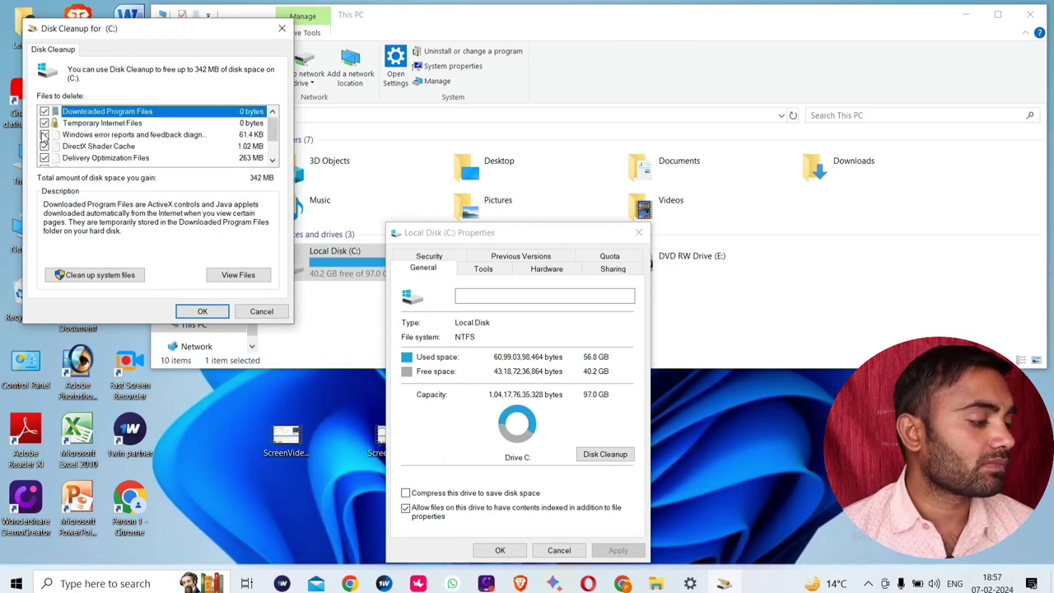
pyautogui.scroll(-1, 99, 125)
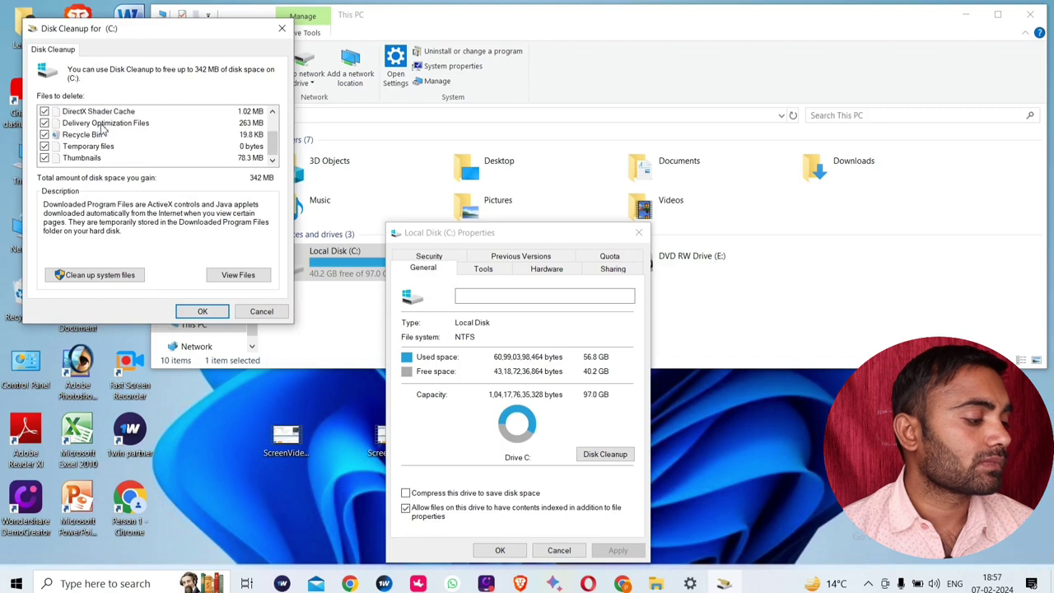
# Step: Run the cleanup with permanent deletion of the selected files, skipping the protected WinSAT folder
pyautogui.click(202, 311)
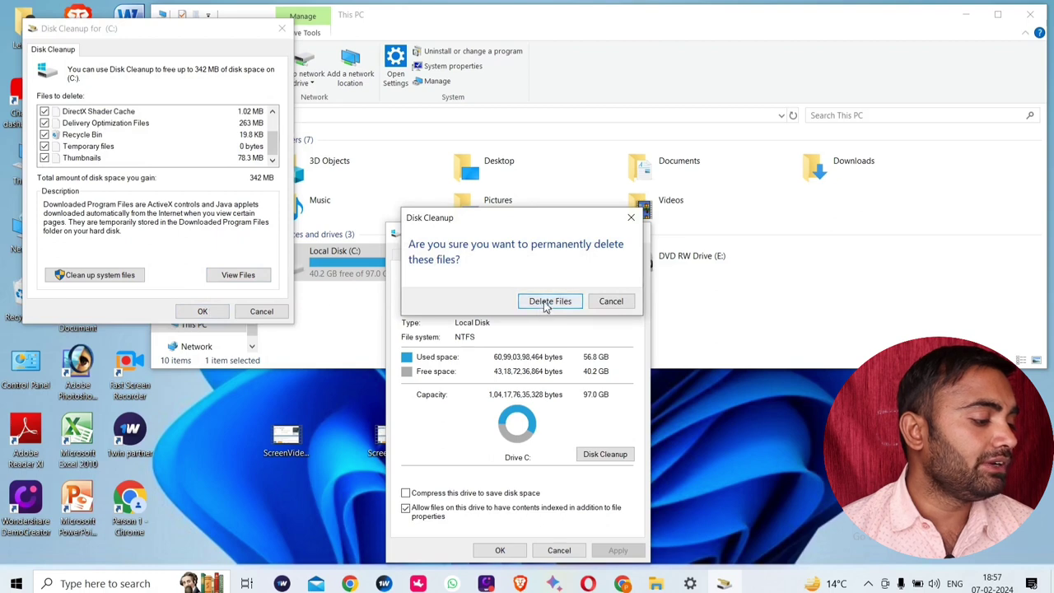
pyautogui.click(545, 302)
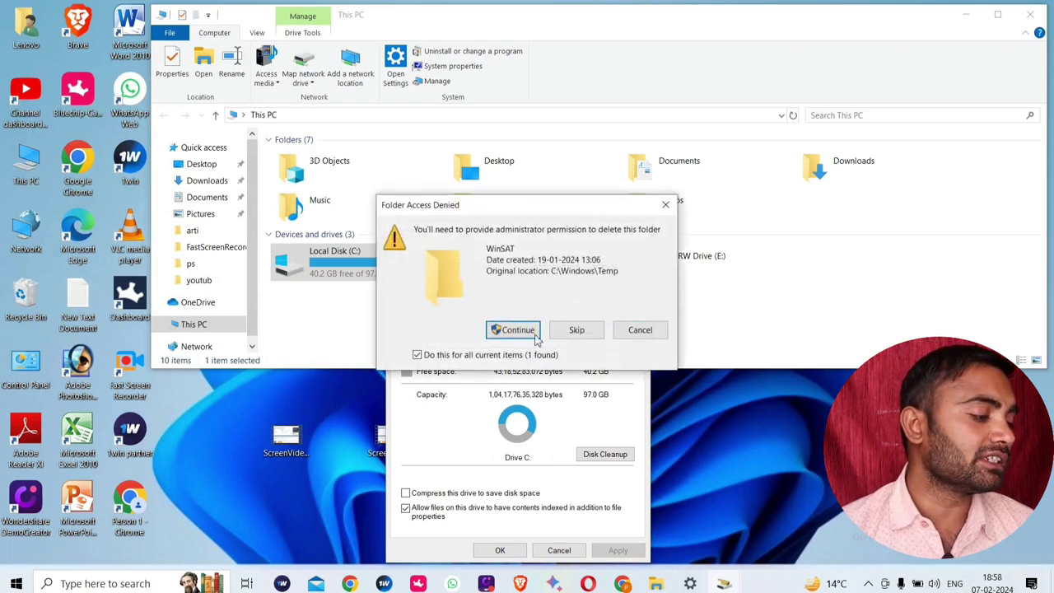
pyautogui.click(579, 330)
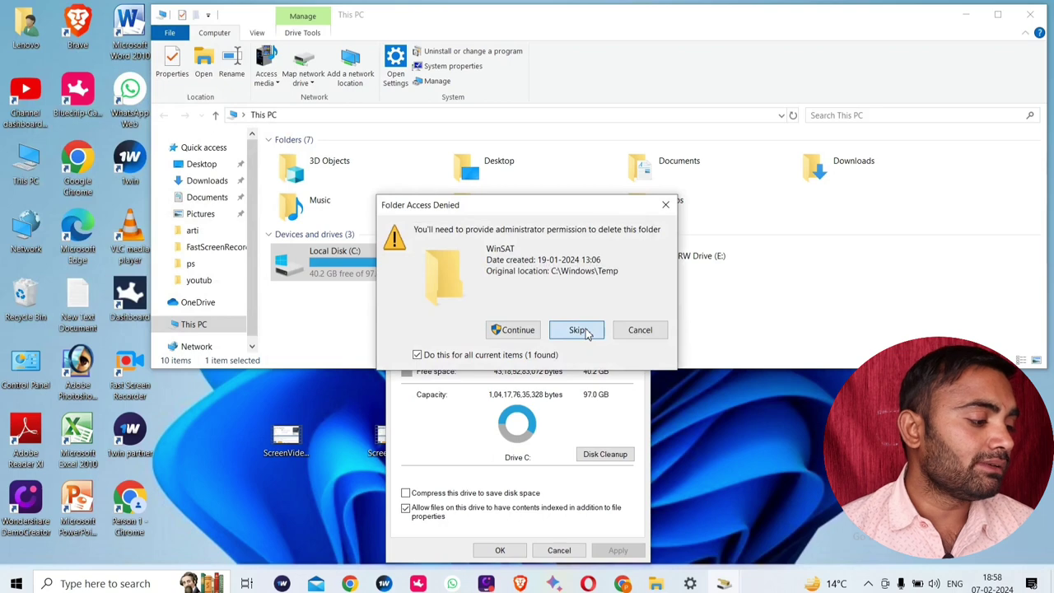
# Step: Move the cleanup progress and drive properties windows aside, close the properties, and minimize the This PC window
pyautogui.moveTo(522, 242); pyautogui.dragTo(812, 247)
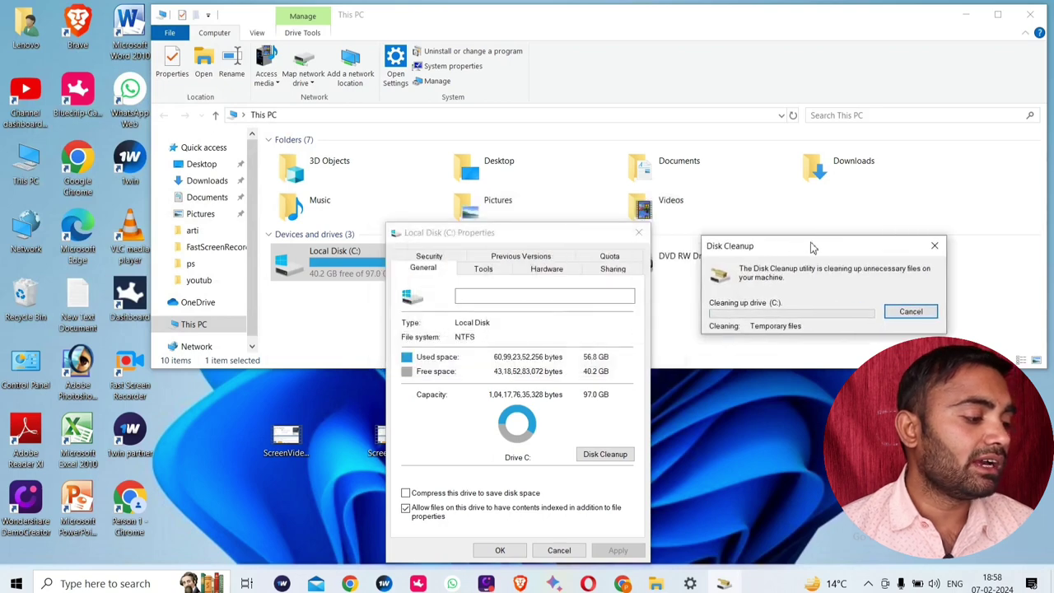
pyautogui.moveTo(527, 233); pyautogui.dragTo(772, 127)
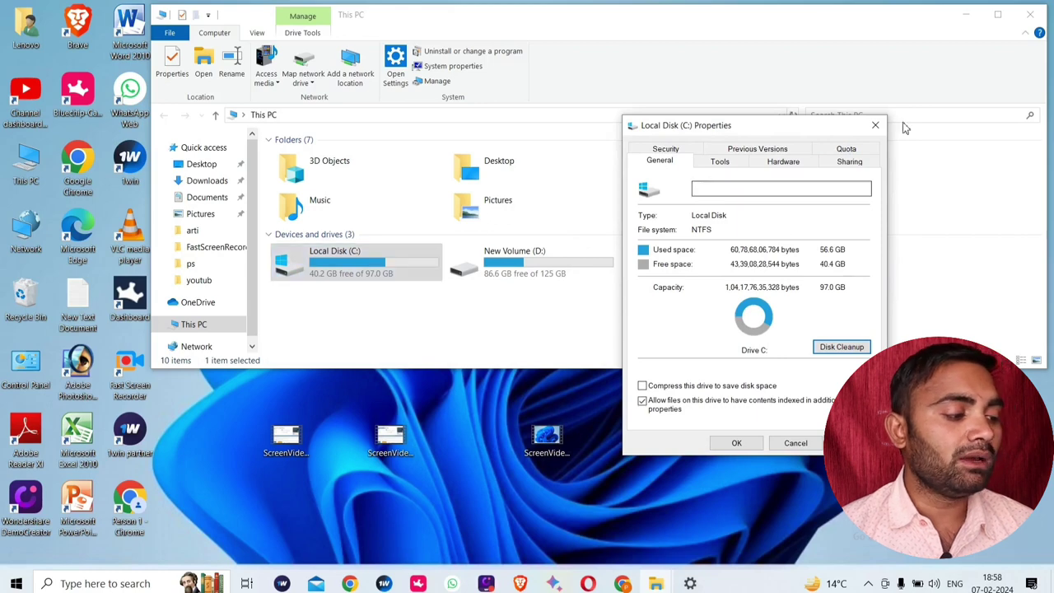
pyautogui.click(875, 125)
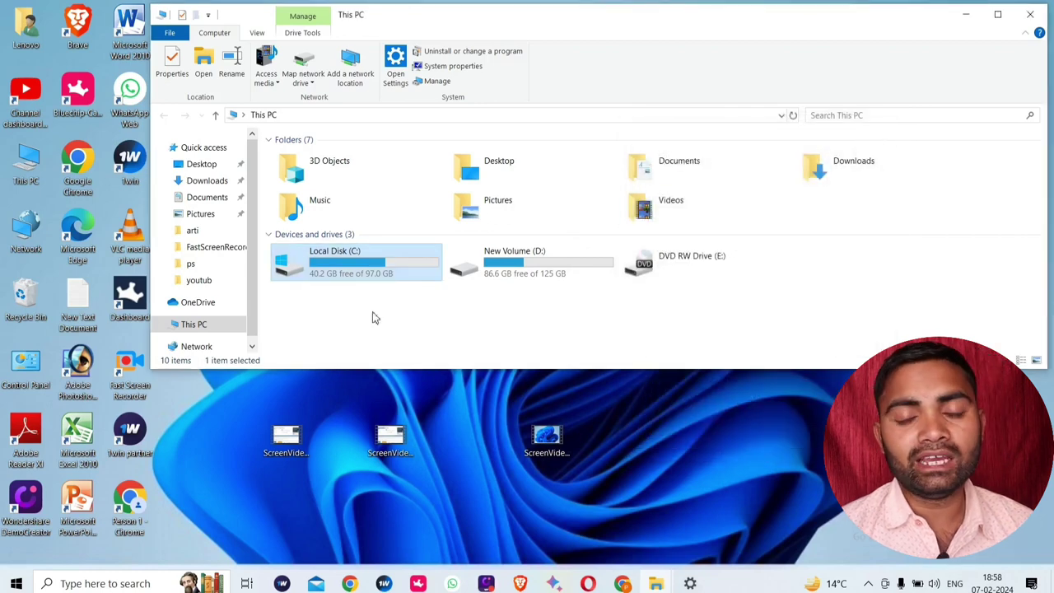
pyautogui.click(967, 14)
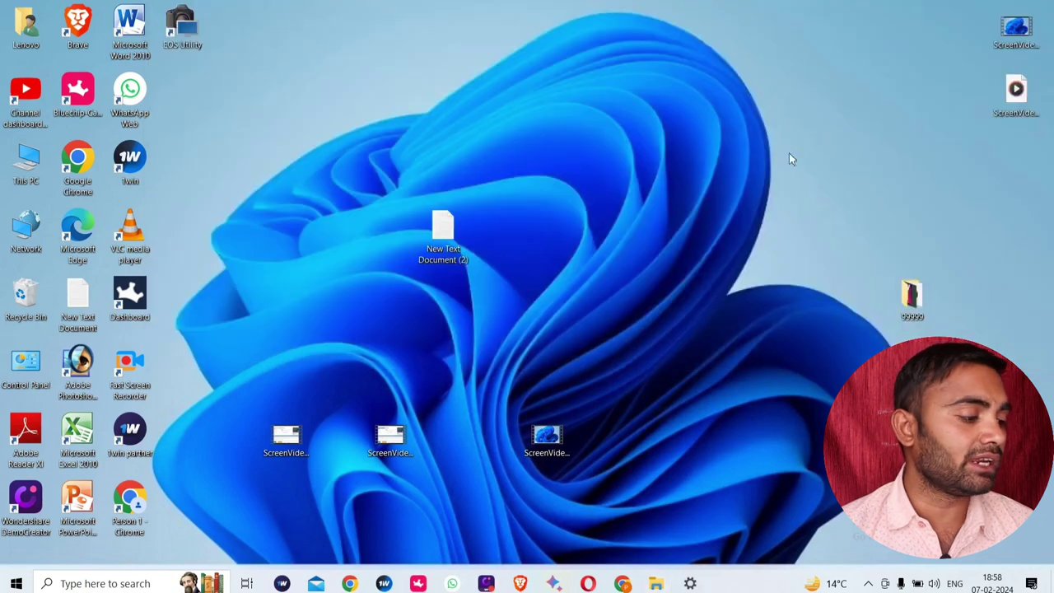
# Step: Refresh the desktop several times
pyautogui.rightClick(683, 176)
pyautogui.click(710, 218)
pyautogui.rightClick(667, 156)
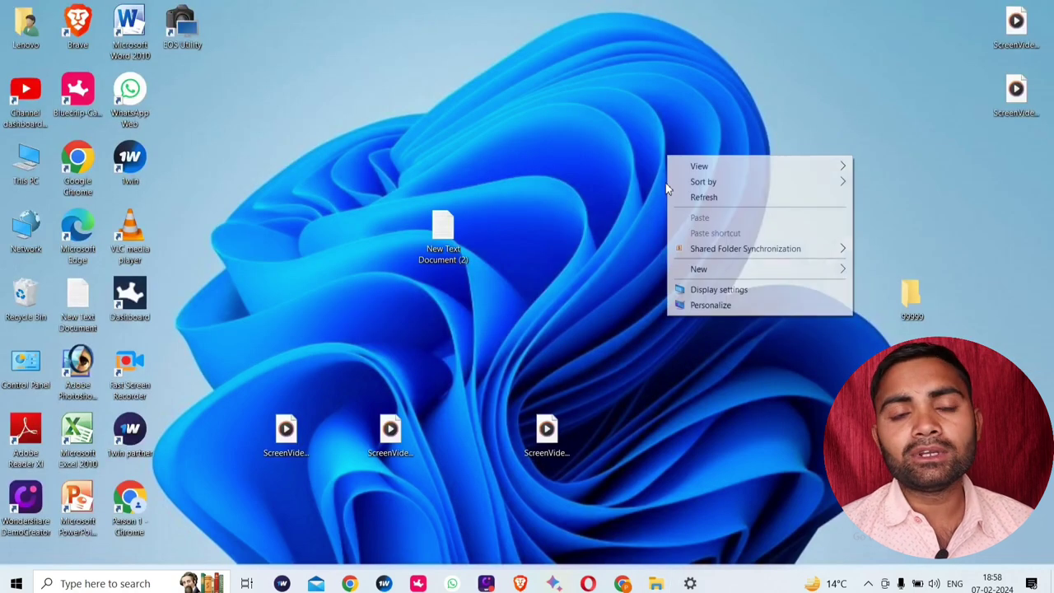
pyautogui.click(688, 198)
pyautogui.rightClick(656, 179)
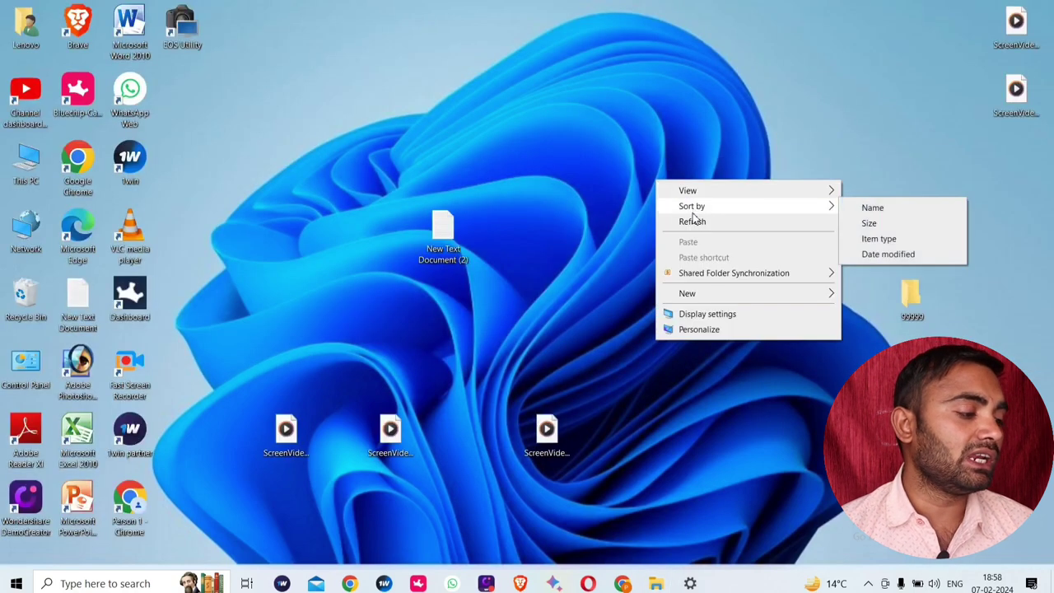
pyautogui.click(692, 221)
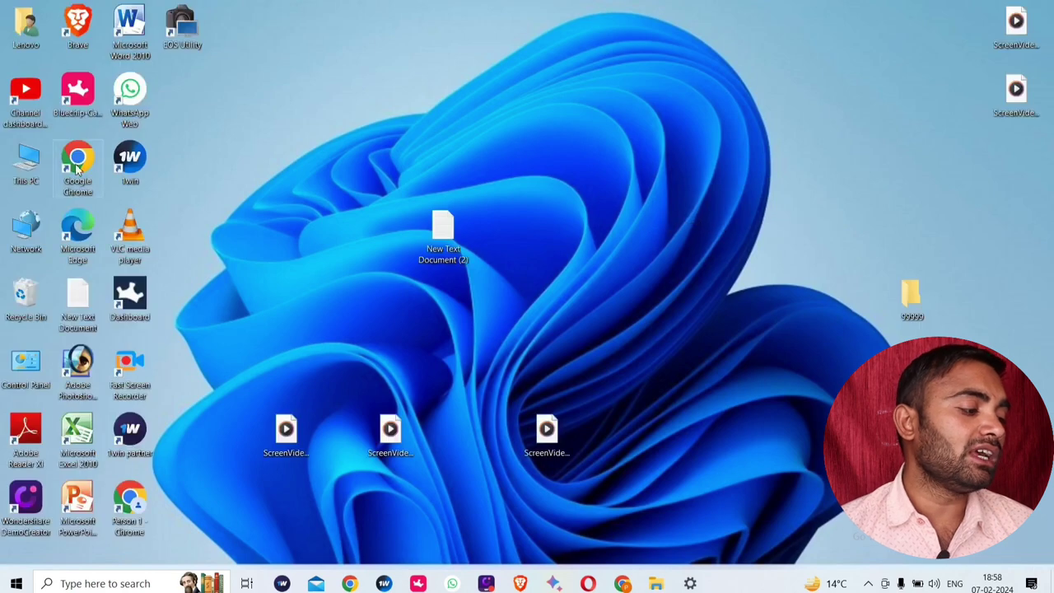